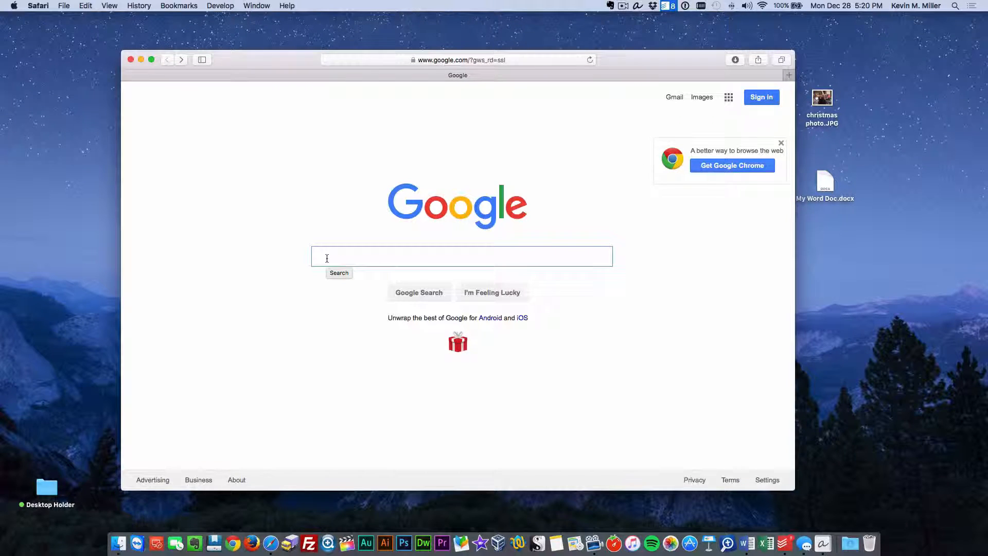
Search Google for 'google drive for mac' and skim the results.
{"action": "type", "text": "googl"}
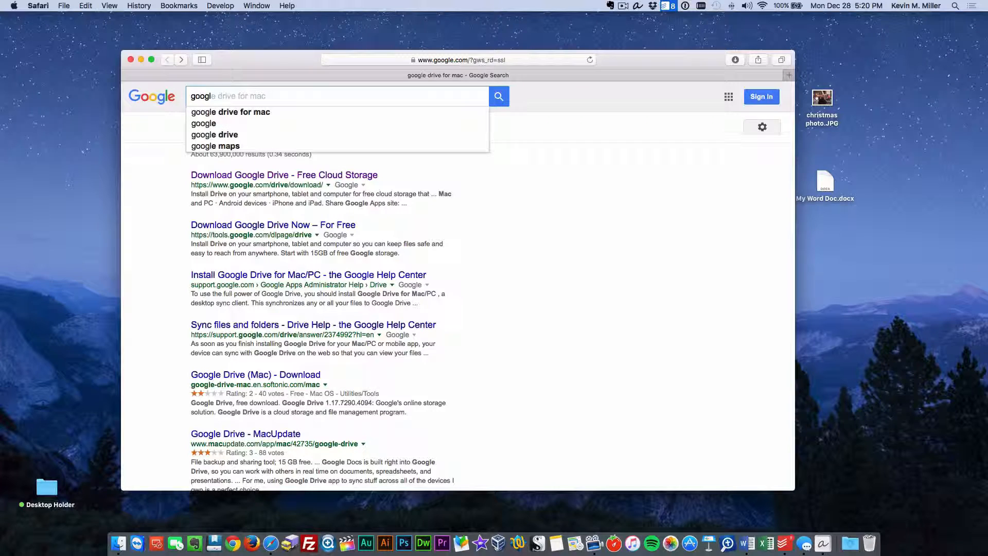
{"action": "key", "text": "Down"}
{"action": "key", "text": "Return"}
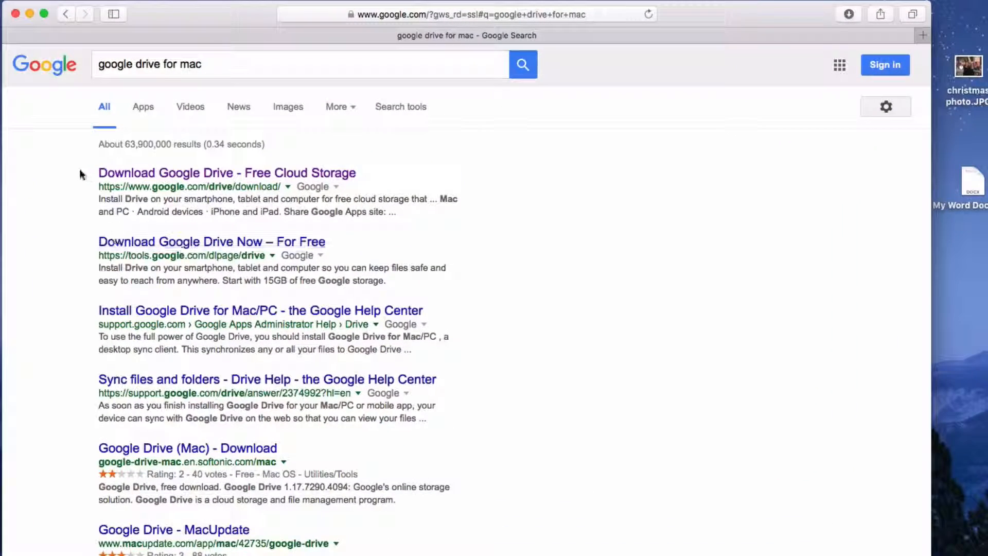
{"action": "scroll", "coordinate": [80, 173], "scroll_direction": "down", "scroll_amount": 5}
{"action": "scroll", "coordinate": [80, 174], "scroll_direction": "up", "scroll_amount": 5}
Open the Download Google Drive result, choose the Mac and PC download, and agree to the terms.
{"action": "left_click", "coordinate": [266, 172]}
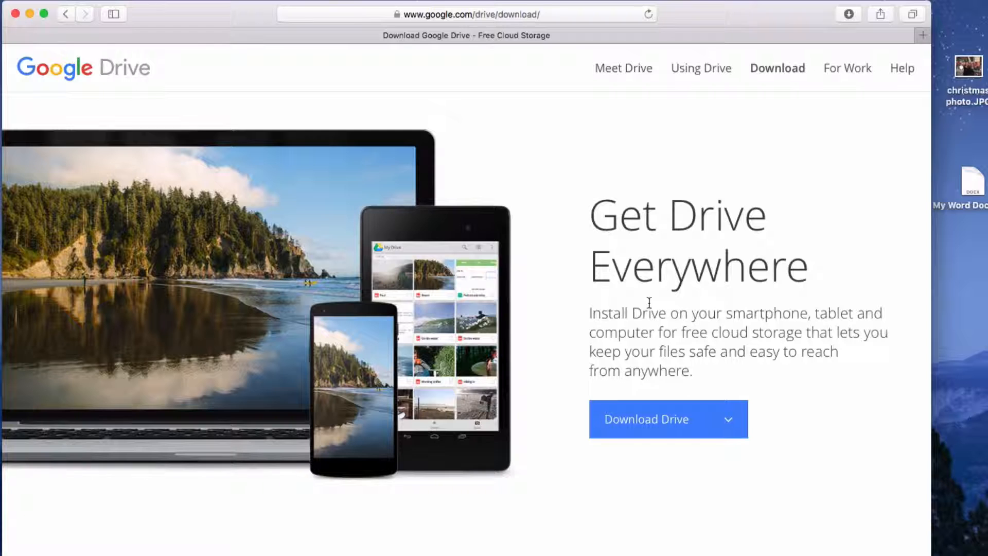
{"action": "left_click", "coordinate": [709, 424]}
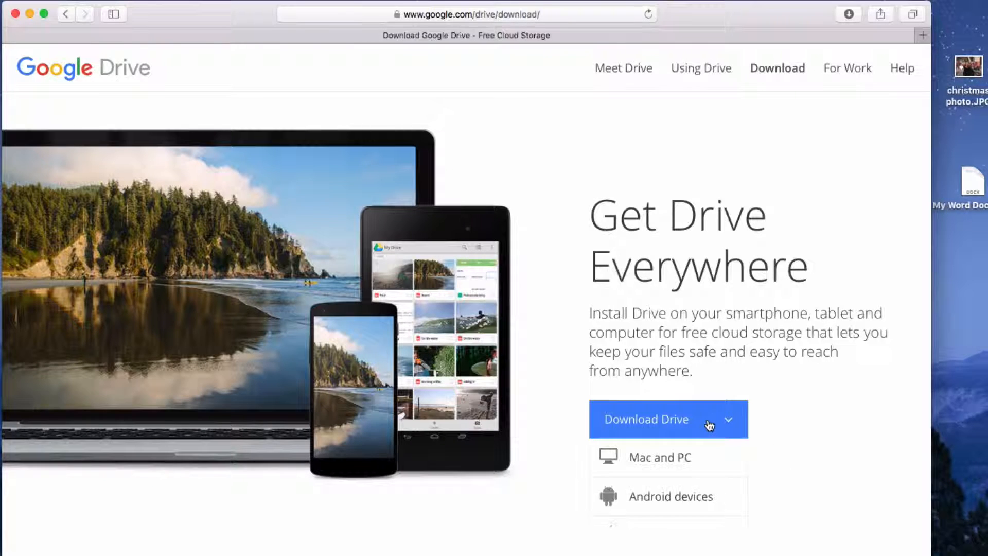
{"action": "left_click", "coordinate": [642, 457]}
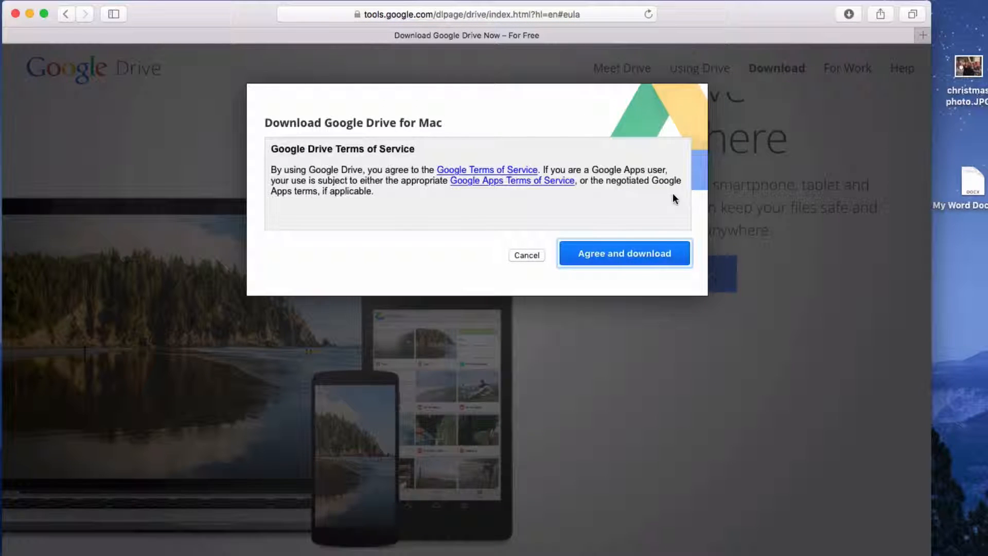
{"action": "left_click", "coordinate": [642, 253]}
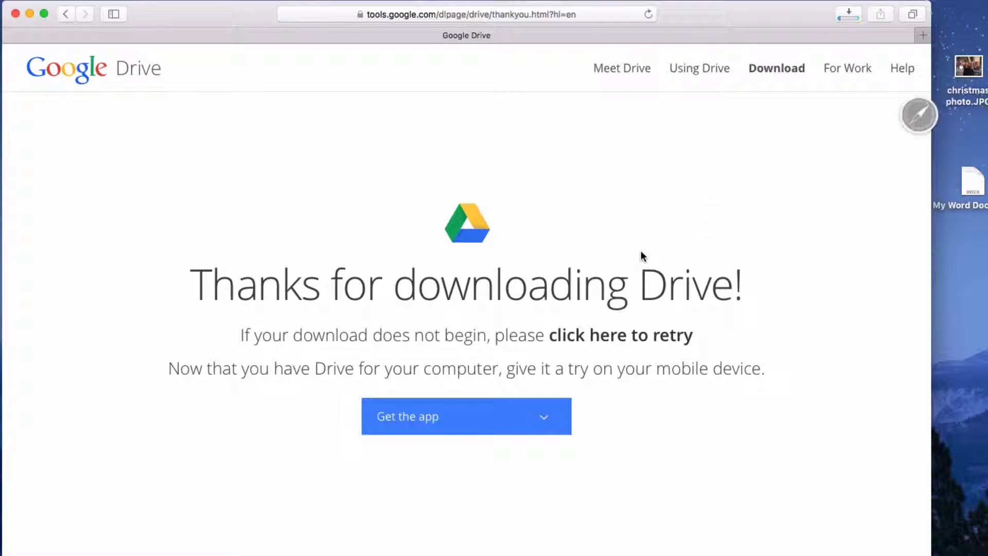
Open installgoogledrive.dmg from Downloads and drag Google Drive.app into Applications.
{"action": "left_click", "coordinate": [848, 16]}
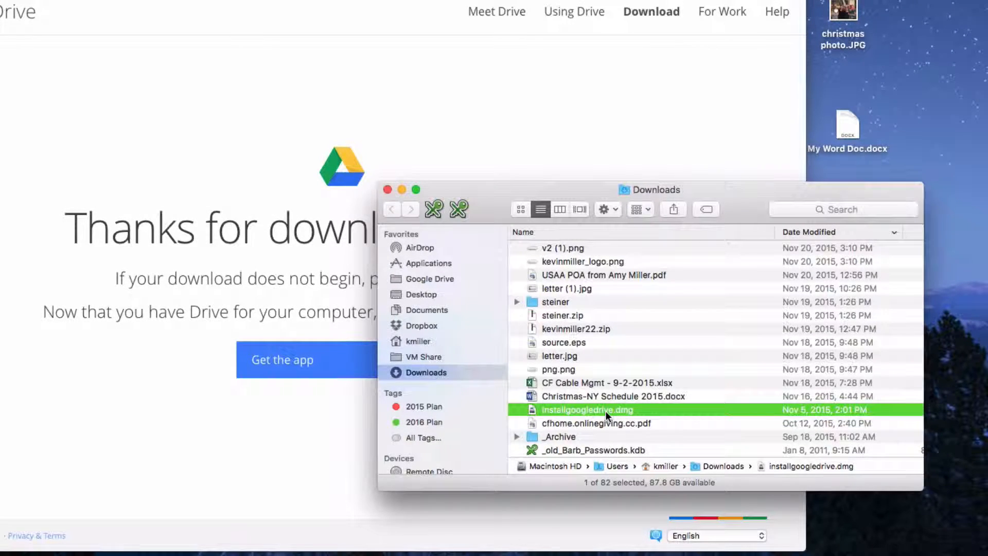
{"action": "double_click", "coordinate": [606, 410]}
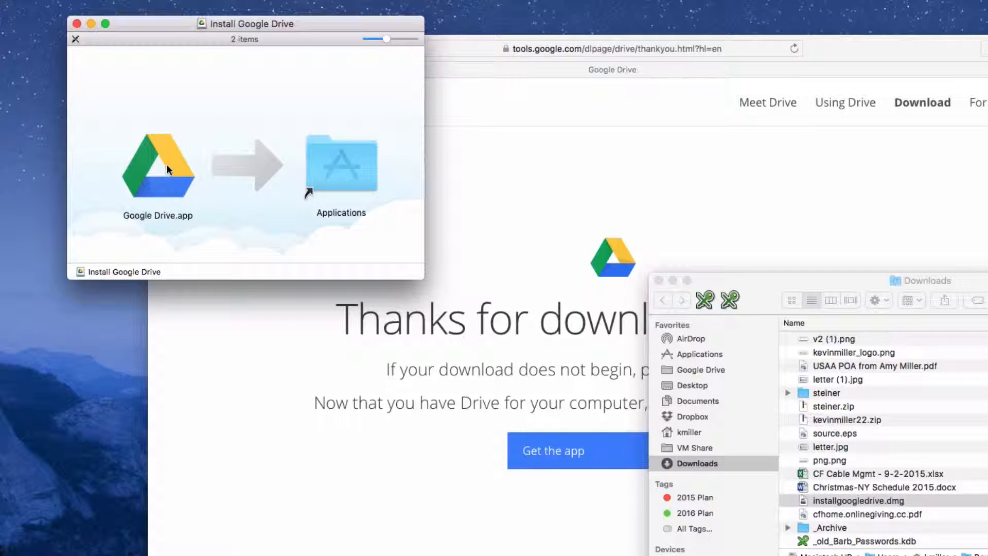
{"action": "left_click", "coordinate": [174, 175]}
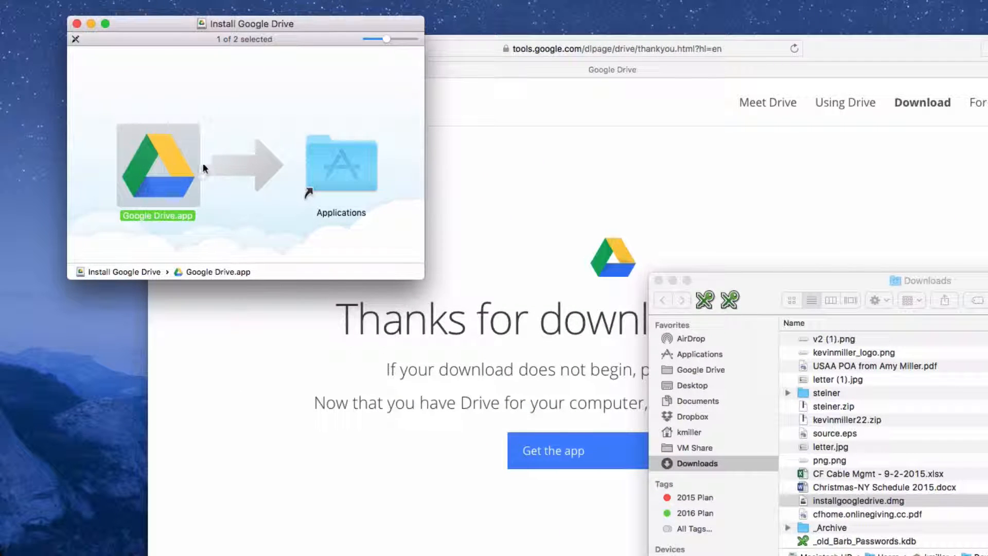
{"action": "left_click_drag", "start_coordinate": [174, 165], "coordinate": [349, 172]}
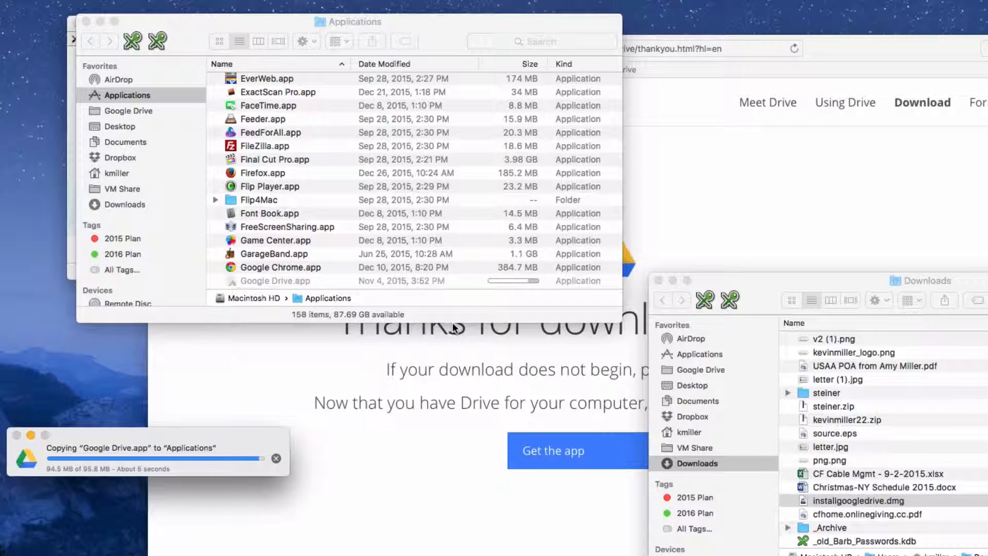
Launch Google Drive.app from Applications and approve the downloaded-app warning.
{"action": "left_click", "coordinate": [248, 280]}
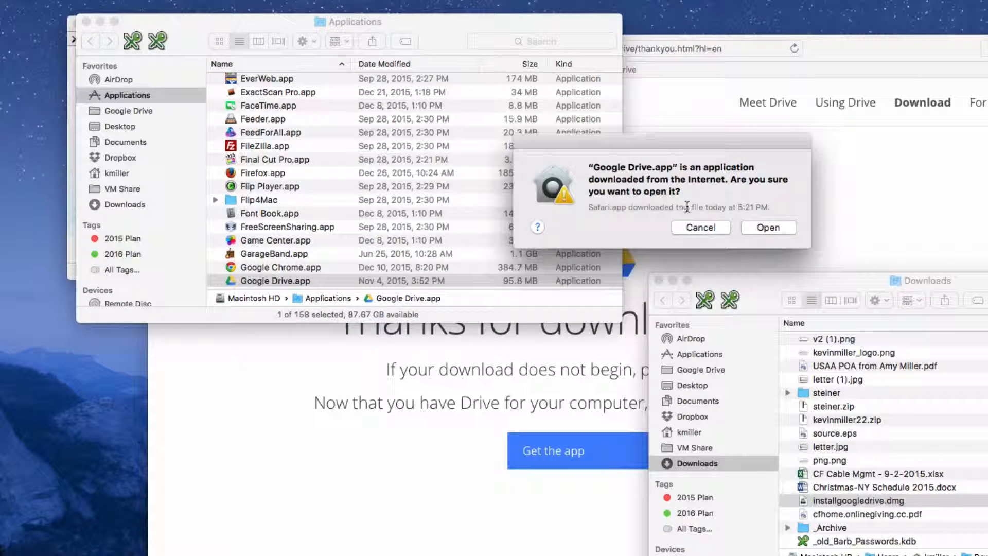
{"action": "left_click", "coordinate": [769, 227]}
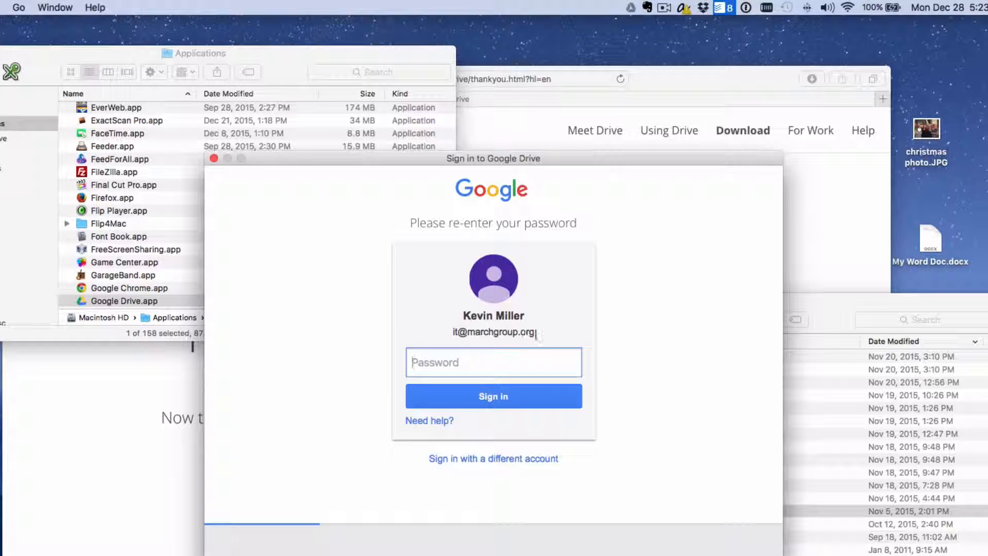
Sign in to Google Drive with a different Google account.
{"action": "left_click", "coordinate": [520, 459]}
{"action": "left_click", "coordinate": [506, 330]}
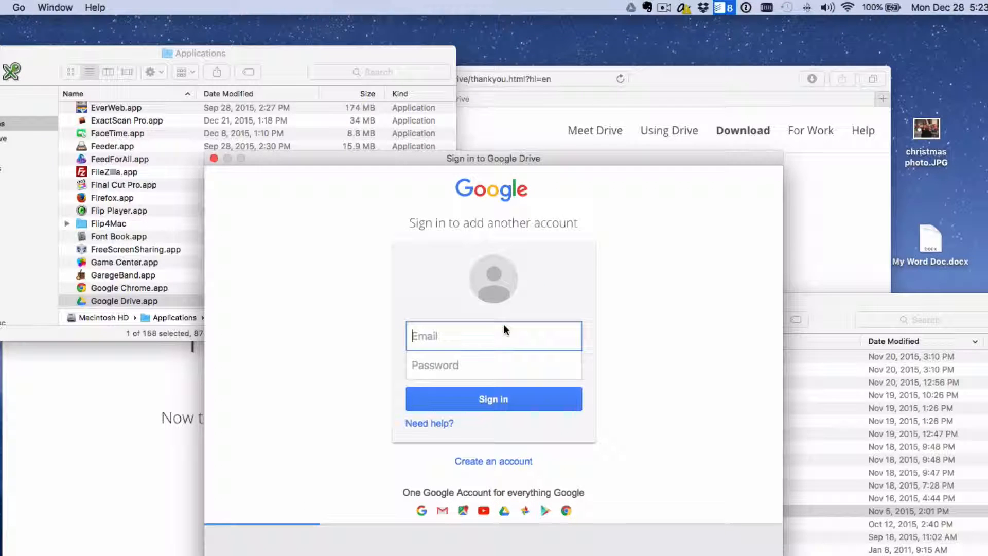
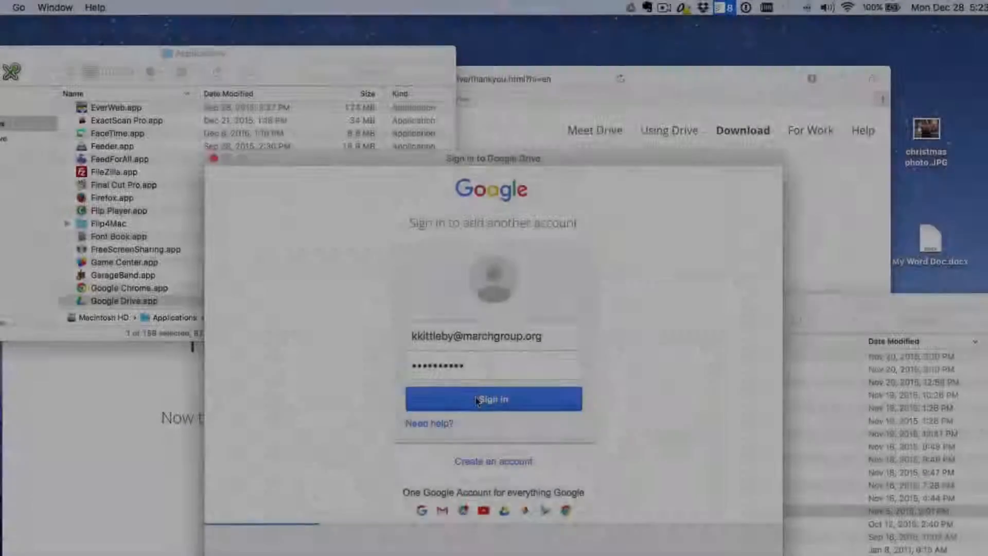
{"action": "left_click", "coordinate": [474, 397]}
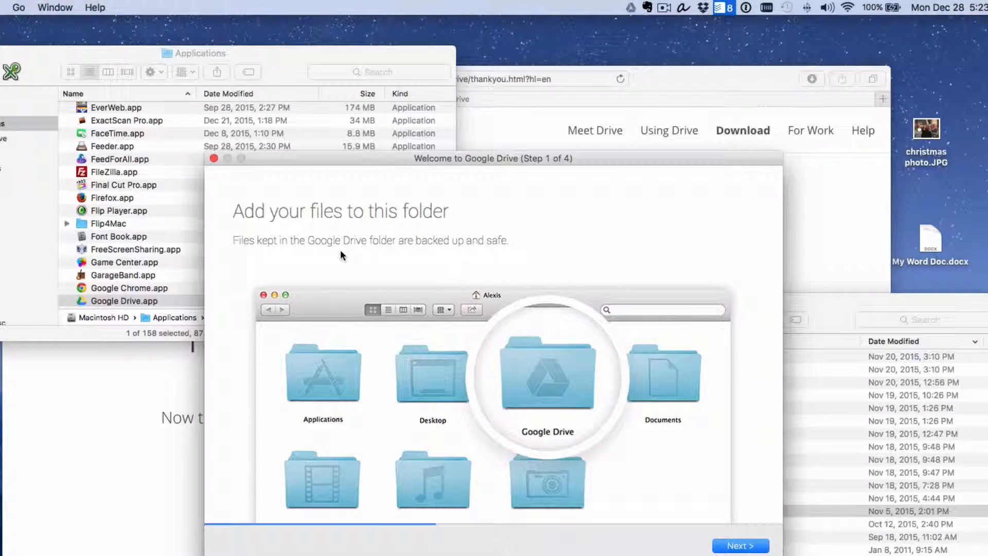
Step through the welcome screens and finish the Drive setup.
{"action": "left_click", "coordinate": [736, 547]}
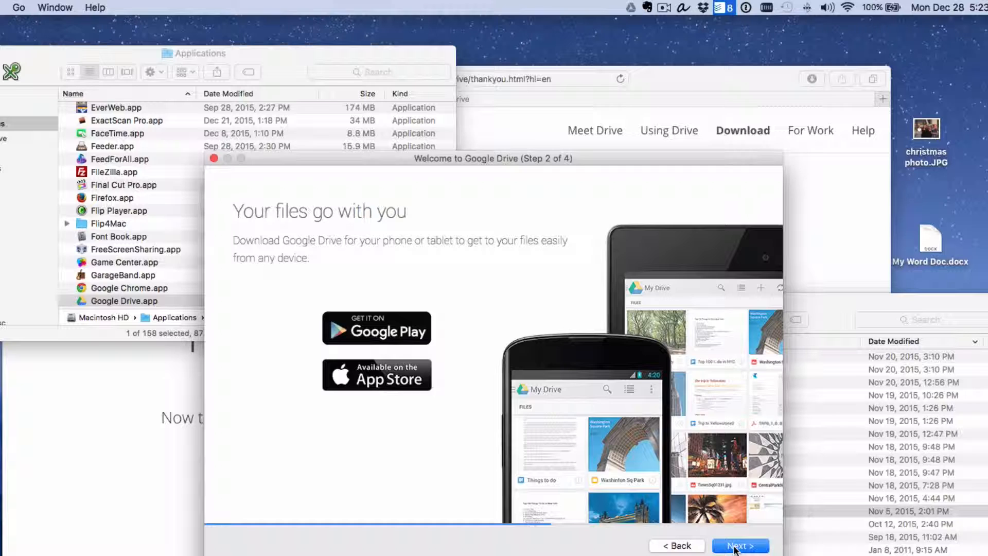
{"action": "left_click", "coordinate": [737, 546]}
{"action": "left_click", "coordinate": [736, 546]}
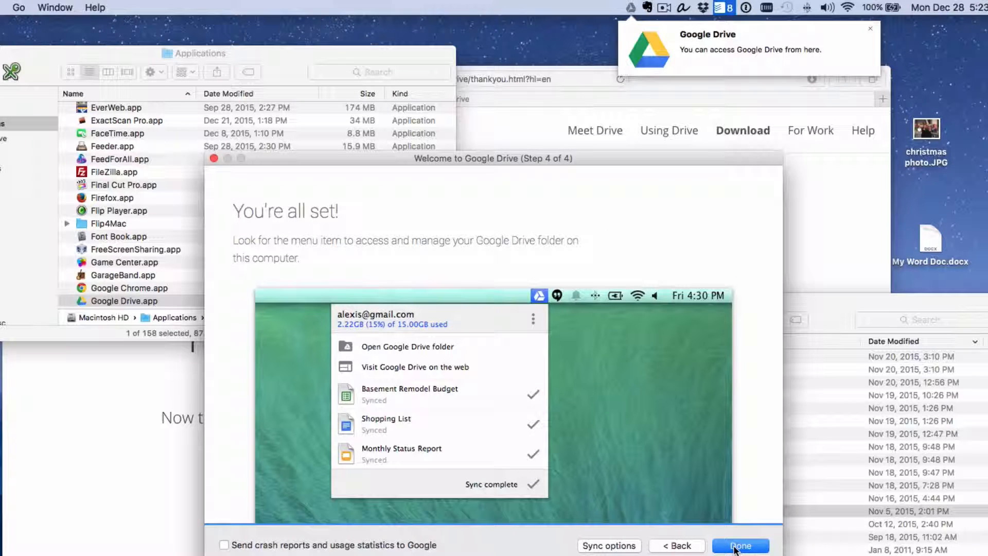
{"action": "left_click", "coordinate": [740, 546]}
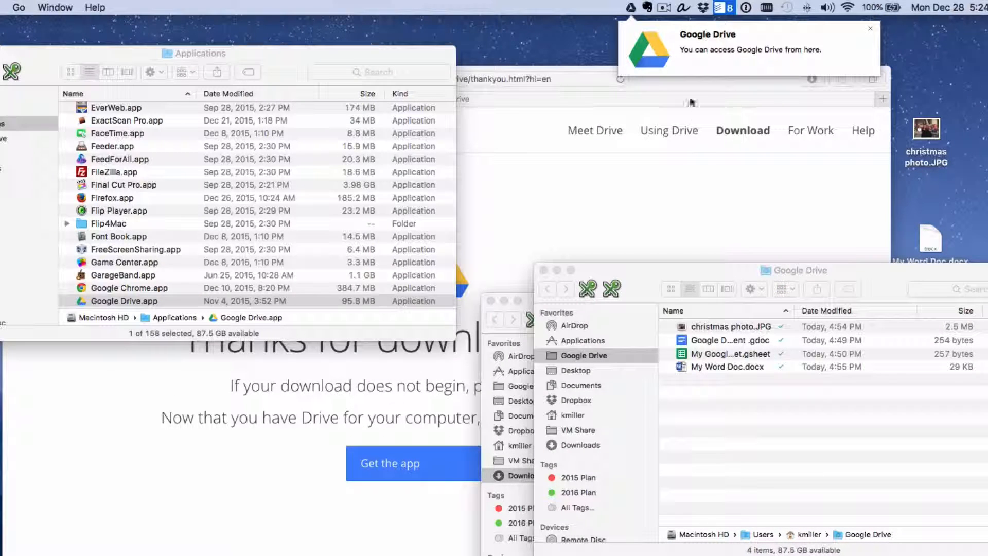
Open the local Google Drive folder in Finder and widen the Name column.
{"action": "left_click", "coordinate": [631, 8]}
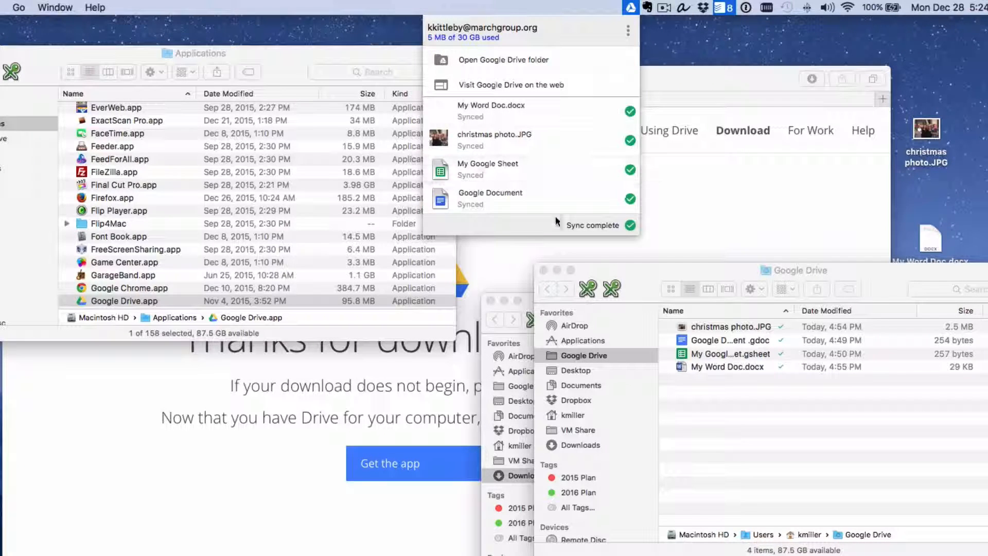
{"action": "left_click", "coordinate": [670, 209]}
{"action": "left_click", "coordinate": [144, 52]}
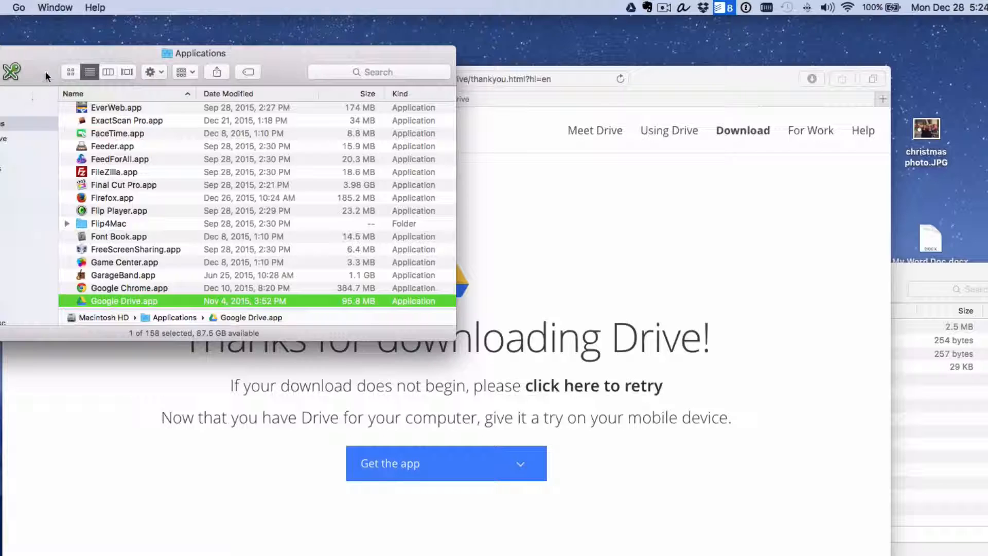
{"action": "left_click_drag", "start_coordinate": [44, 72], "coordinate": [200, 172]}
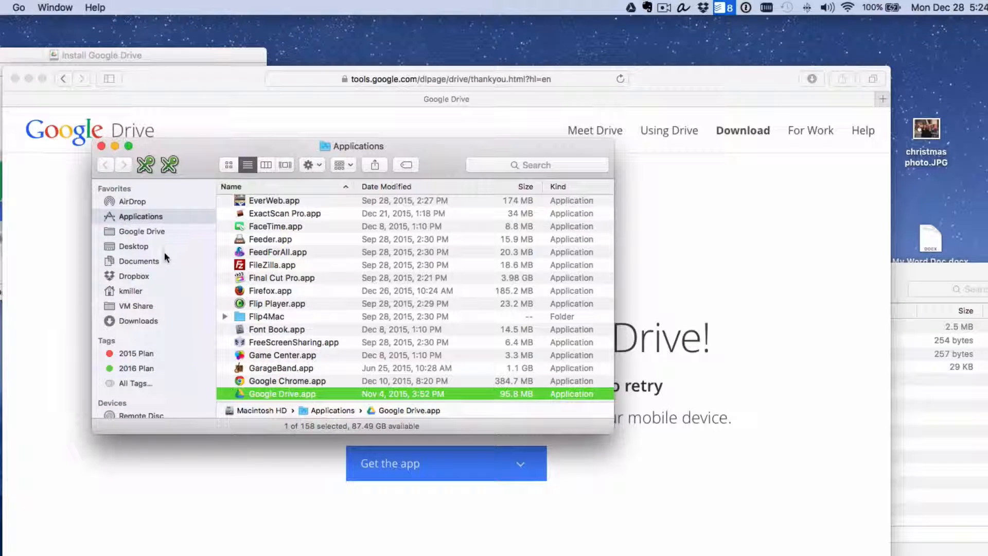
{"action": "left_click", "coordinate": [145, 233]}
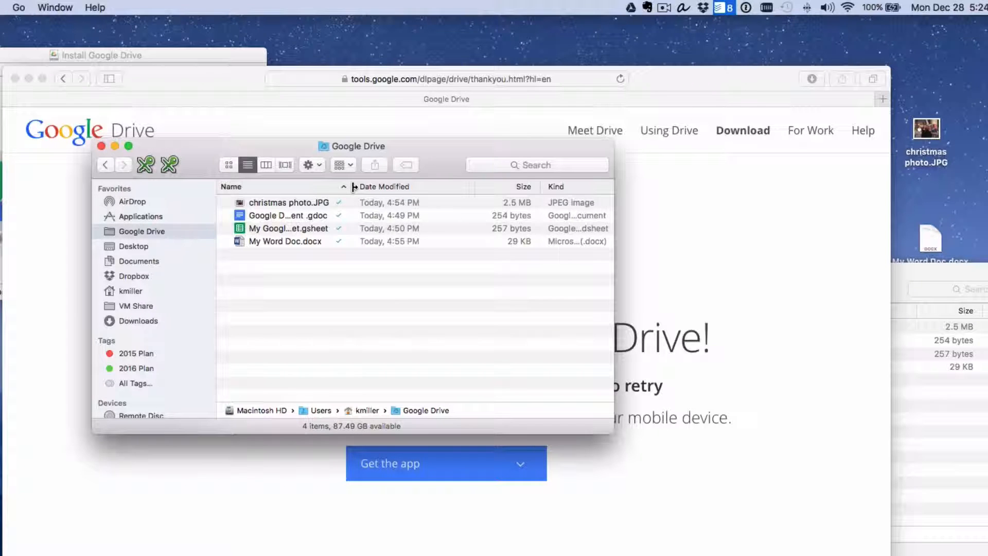
{"action": "left_click_drag", "start_coordinate": [353, 185], "coordinate": [412, 184]}
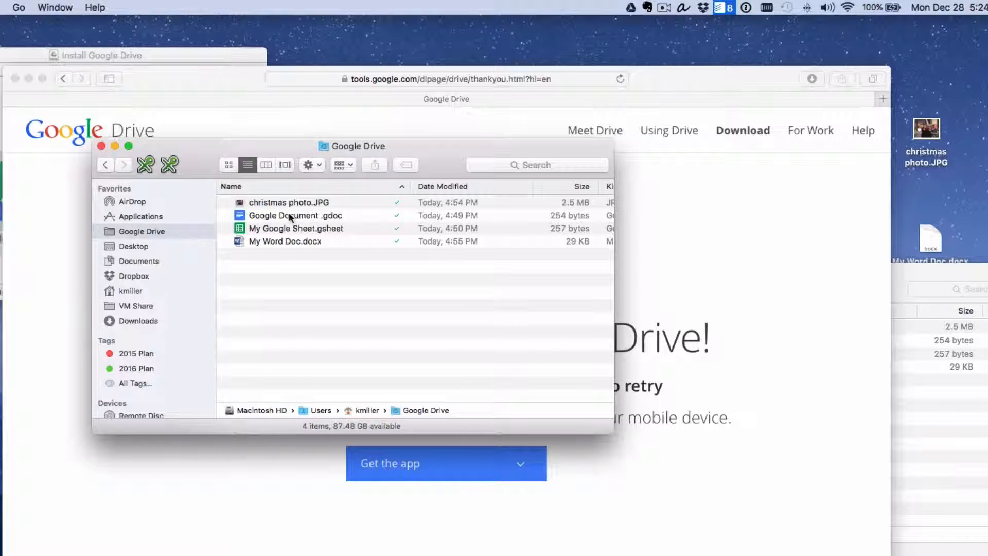
Quick Look christmas photo.JPG, the Google Document and My Word Doc.docx, then return to Safari.
{"action": "left_click", "coordinate": [305, 203]}
{"action": "key", "text": "space"}
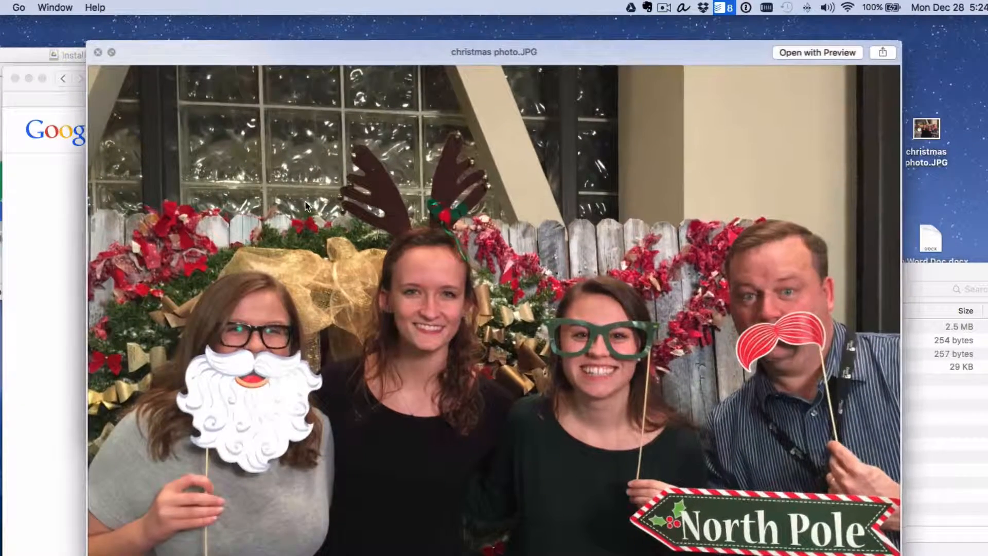
{"action": "key", "text": "space"}
{"action": "key", "text": "Down"}
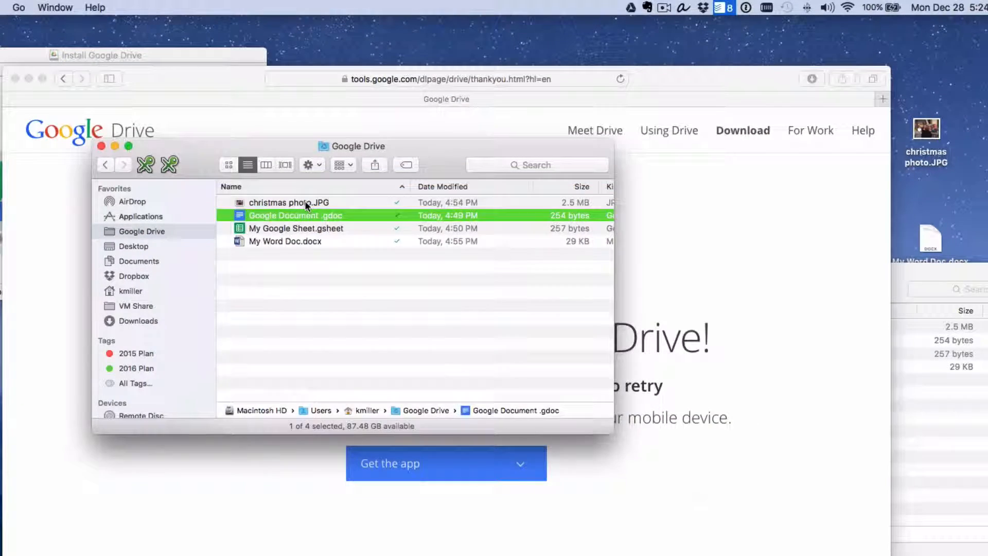
{"action": "key", "text": "space"}
{"action": "key", "text": "space"}
{"action": "key", "text": "Down"}
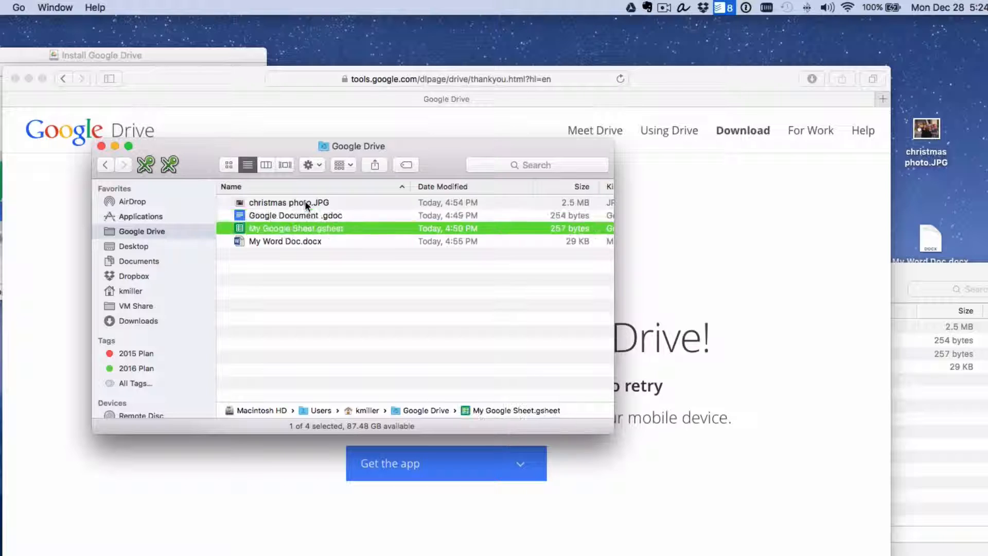
{"action": "key", "text": "Down"}
{"action": "key", "text": "space"}
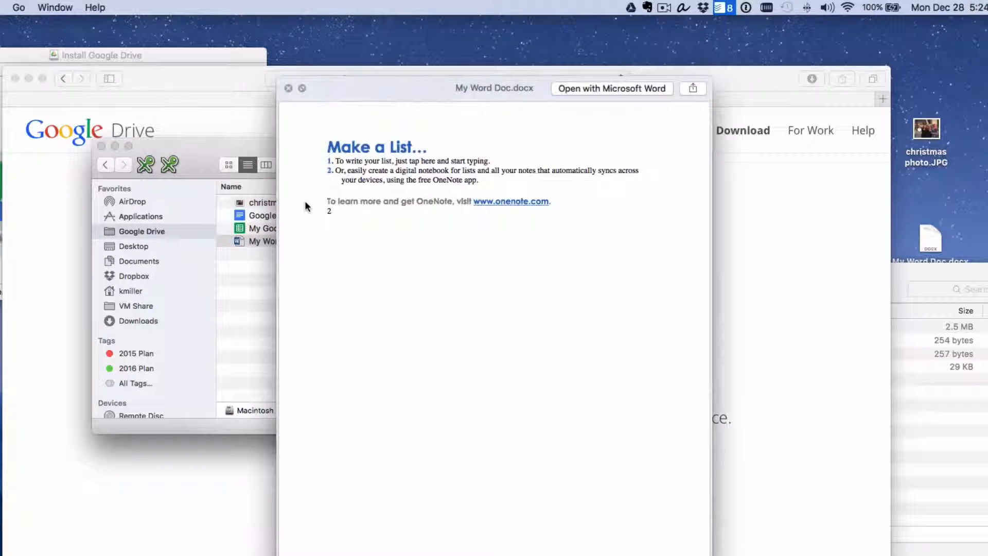
{"action": "key", "text": "space"}
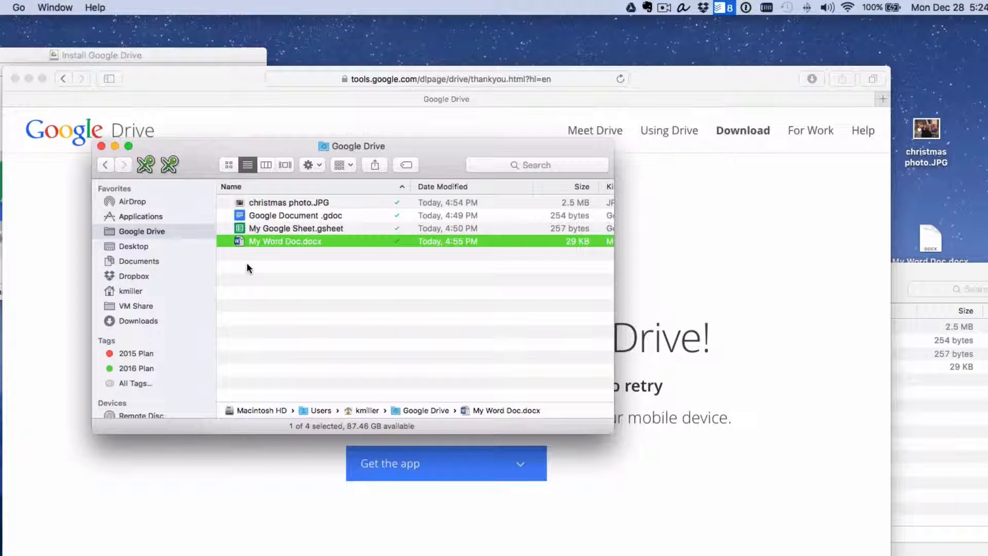
{"action": "left_click", "coordinate": [44, 243]}
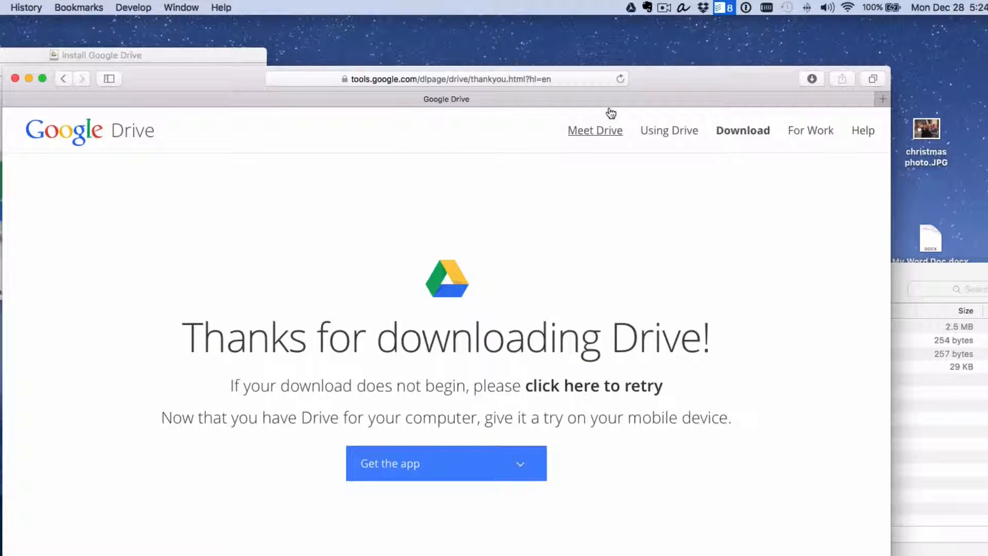
Go to Gmail and open Google Drive in a new tab from the apps grid.
{"action": "left_click", "coordinate": [349, 77]}
{"action": "type", "text": "d"}
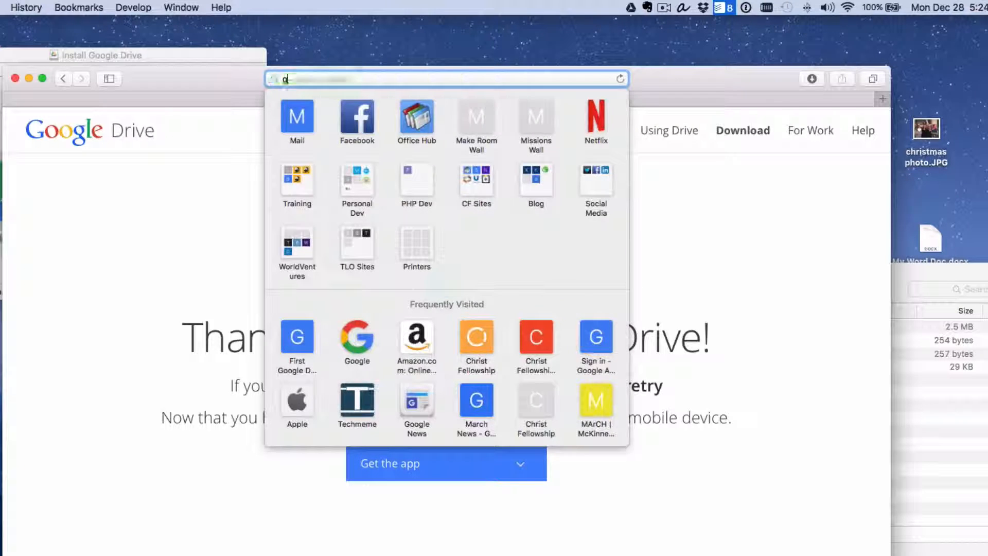
{"action": "type", "text": "mail.com"}
{"action": "key", "text": "Return"}
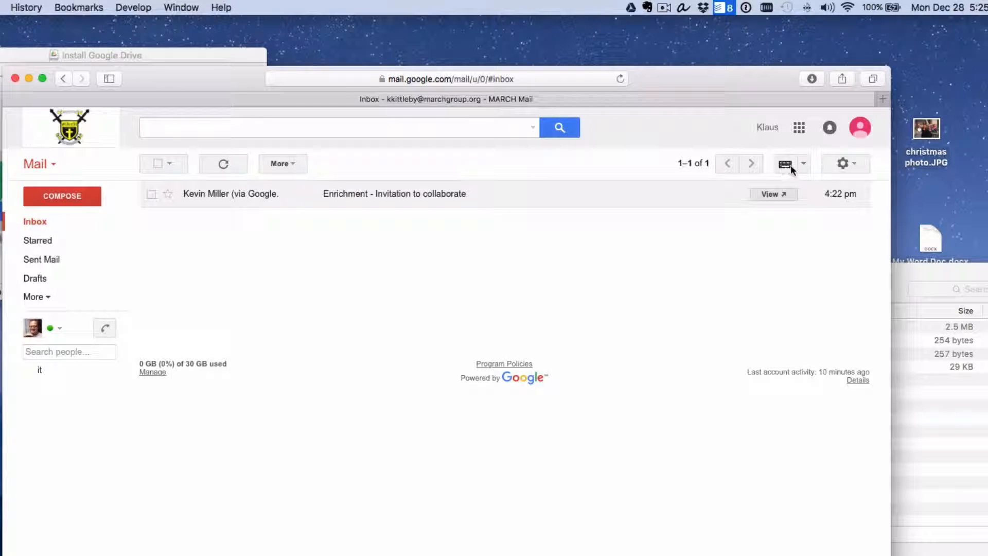
{"action": "left_click", "coordinate": [800, 128]}
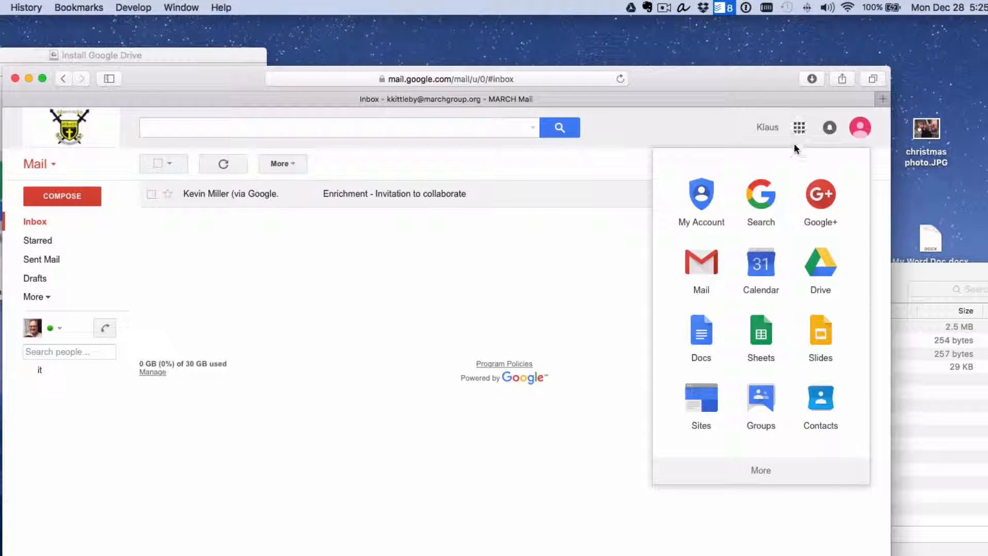
{"action": "left_click", "coordinate": [821, 265]}
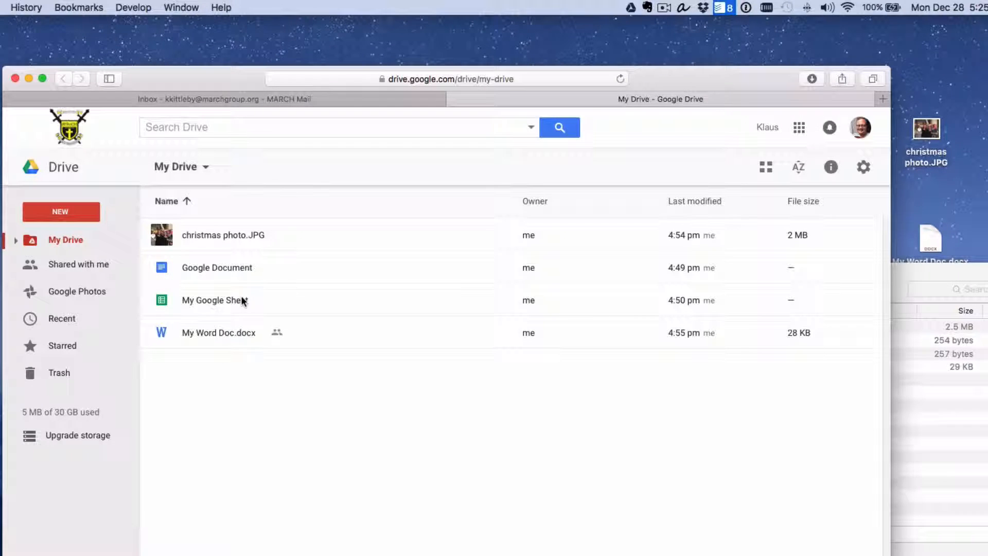
Place the local Google Drive folder beside the web page and check its four files match My Drive.
{"action": "left_click", "coordinate": [916, 456]}
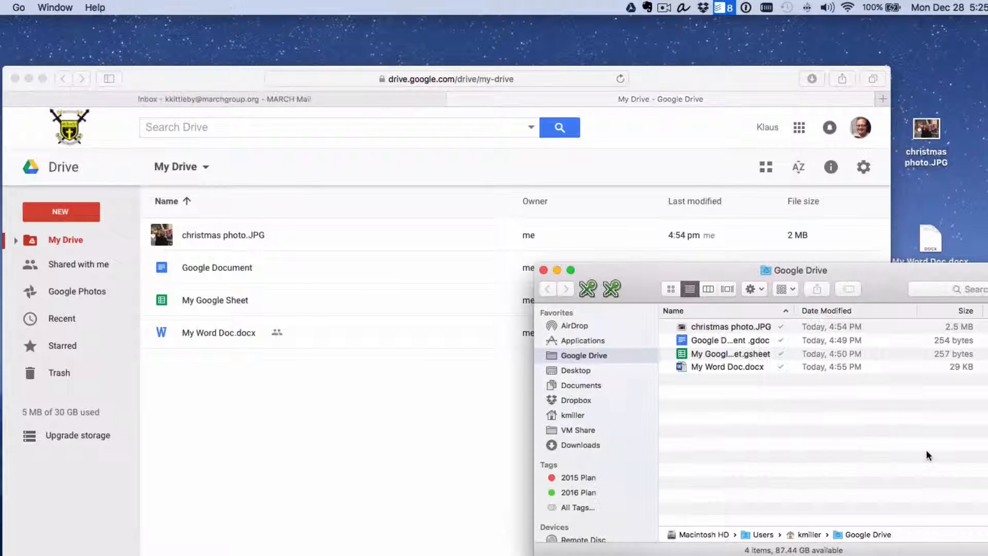
{"action": "left_click_drag", "start_coordinate": [880, 279], "coordinate": [760, 259]}
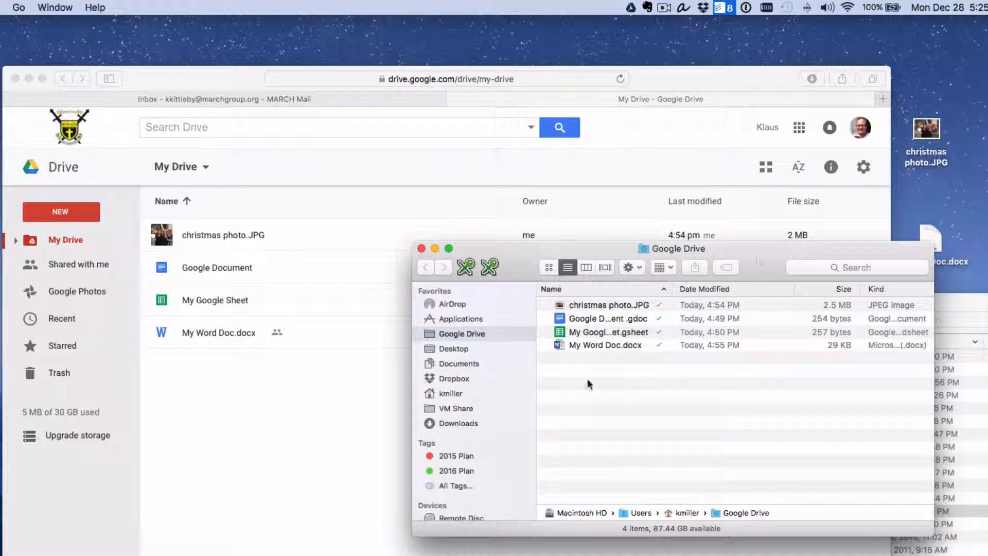
{"action": "left_click", "coordinate": [582, 346]}
{"action": "left_click", "coordinate": [586, 330]}
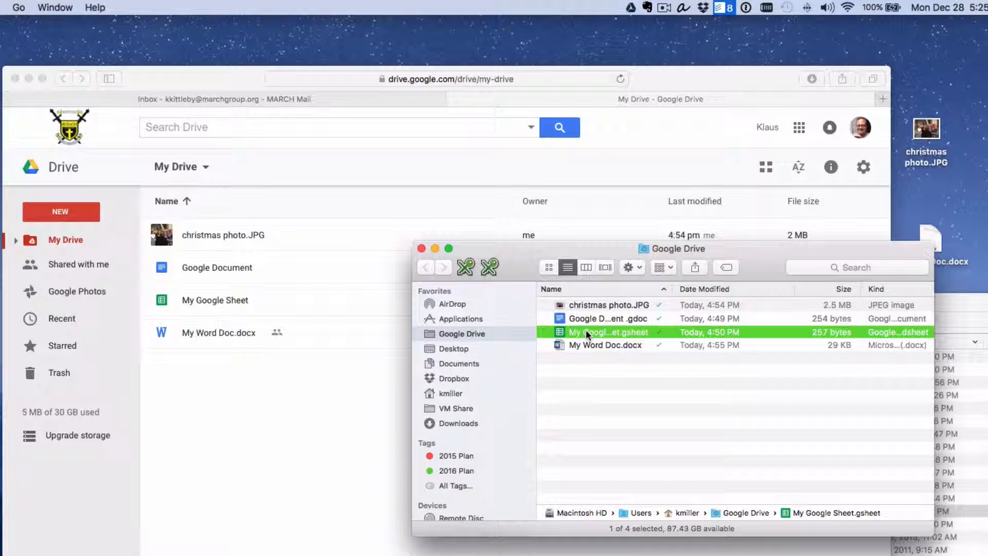
{"action": "left_click", "coordinate": [626, 318]}
{"action": "left_click", "coordinate": [628, 304]}
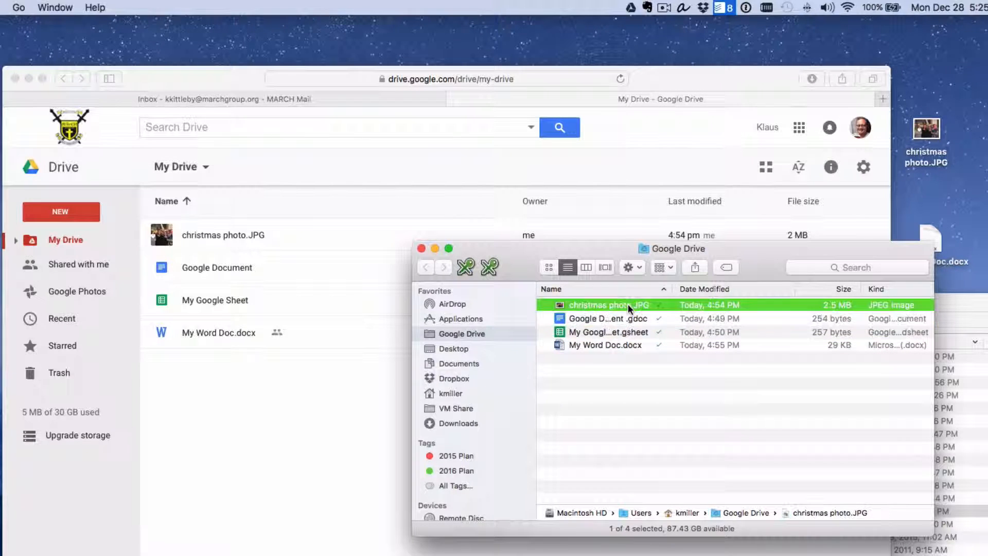
{"action": "left_click_drag", "start_coordinate": [770, 264], "coordinate": [878, 182]}
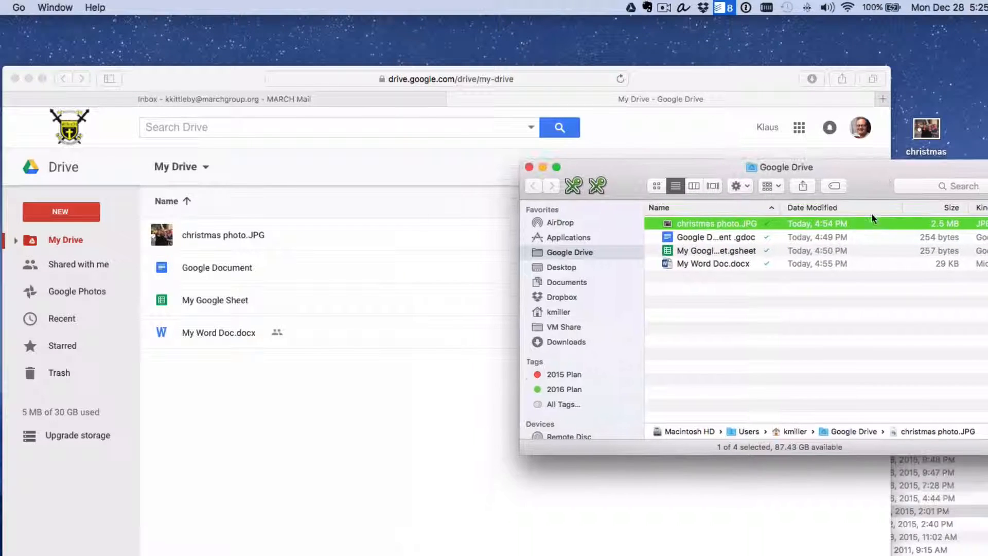
{"action": "key", "text": "super+n"}
{"action": "left_click", "coordinate": [490, 301]}
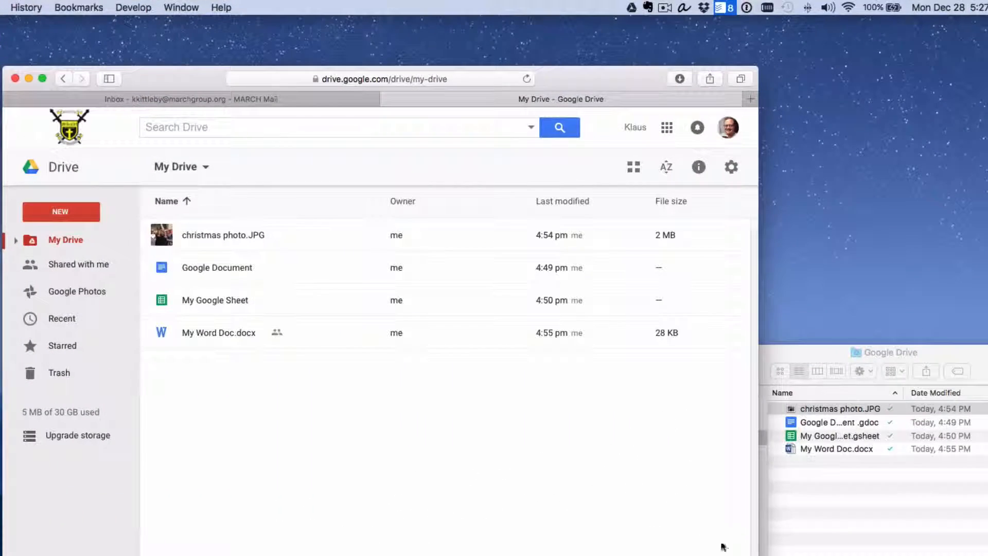
{"action": "left_click", "coordinate": [826, 533]}
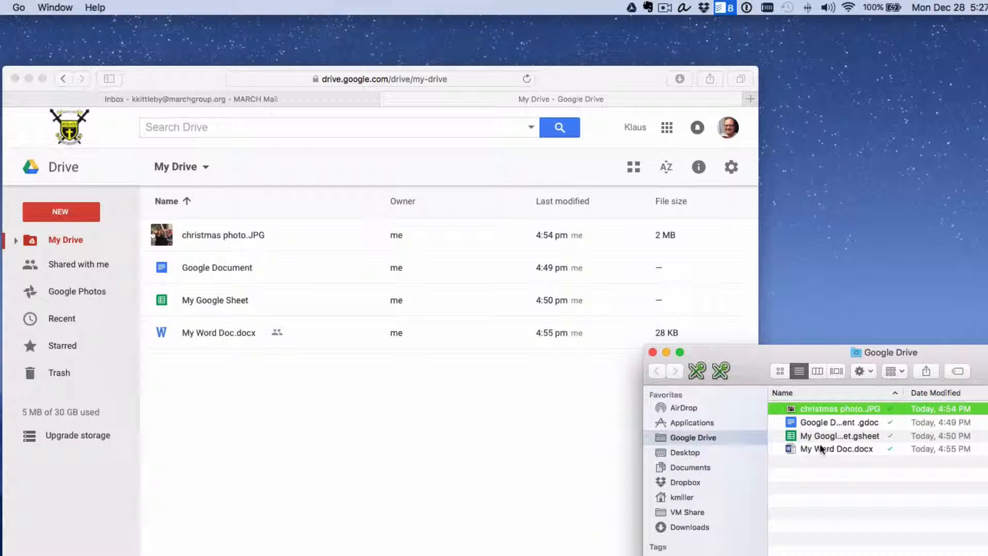
{"action": "left_click", "coordinate": [364, 459]}
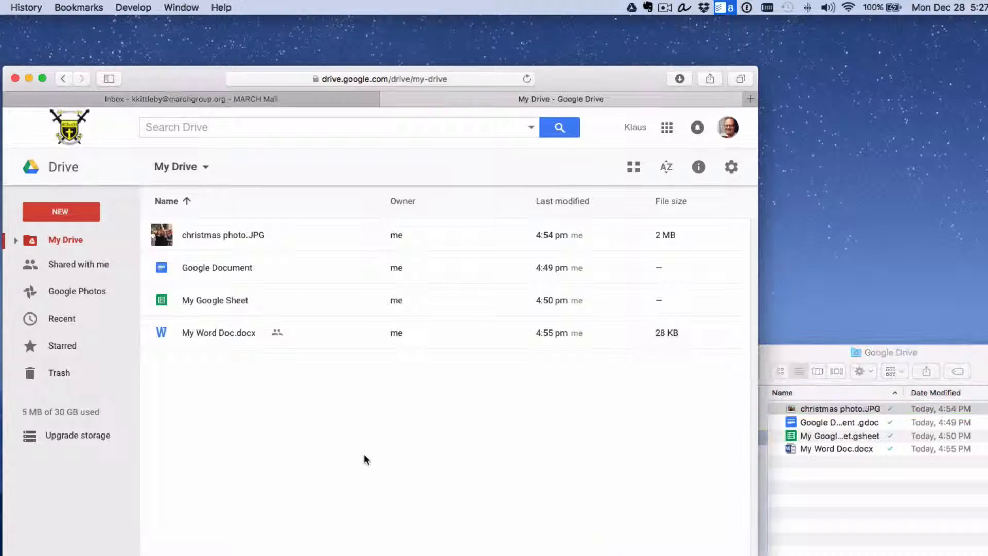
Drag the Enrichment folder from Shared with me onto My Drive and confirm it appears there.
{"action": "left_click", "coordinate": [70, 273]}
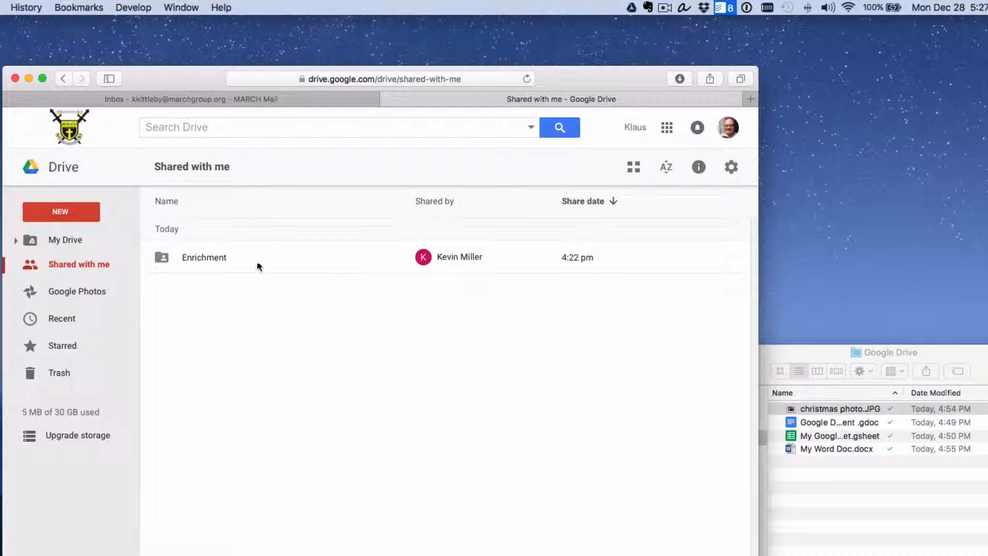
{"action": "left_click", "coordinate": [191, 263]}
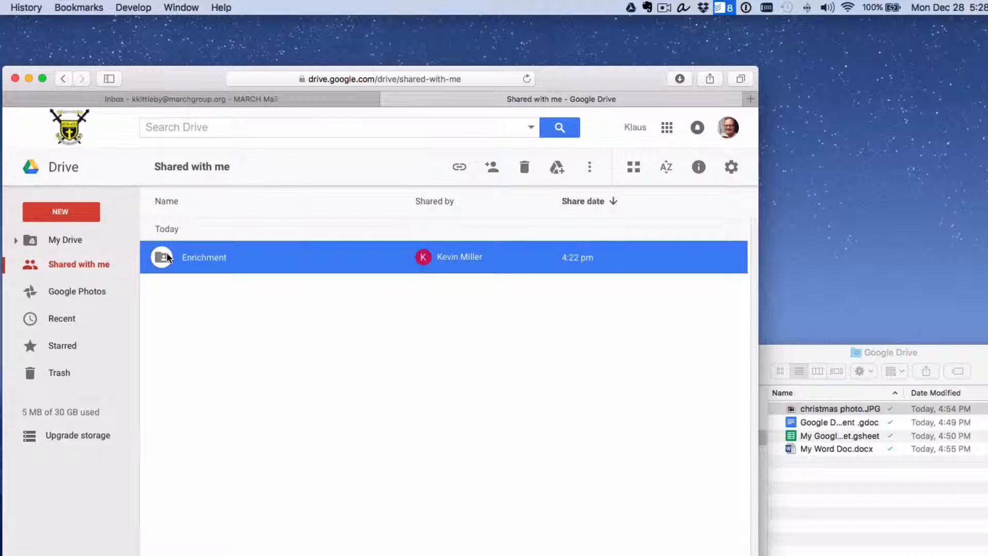
{"action": "left_click_drag", "start_coordinate": [167, 258], "coordinate": [89, 242]}
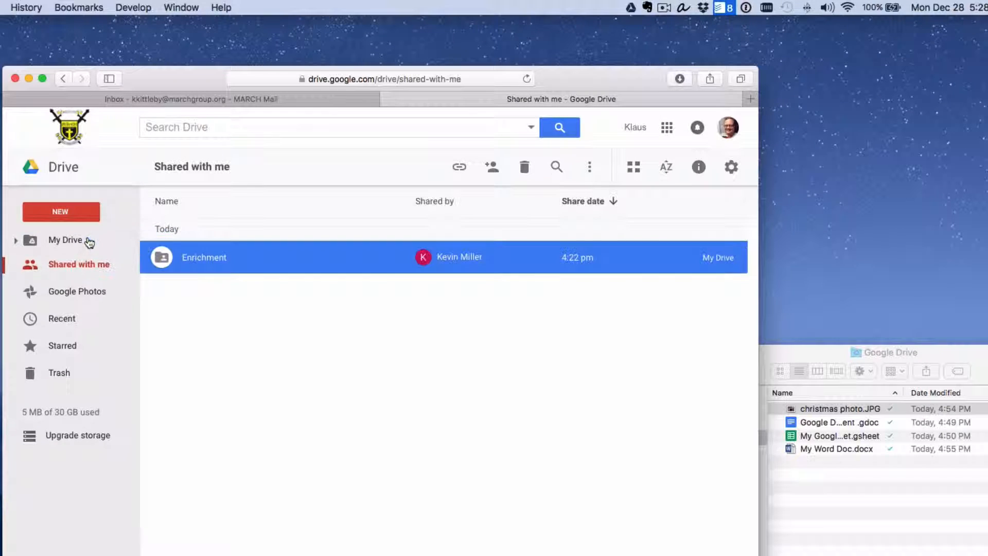
{"action": "left_click", "coordinate": [89, 241]}
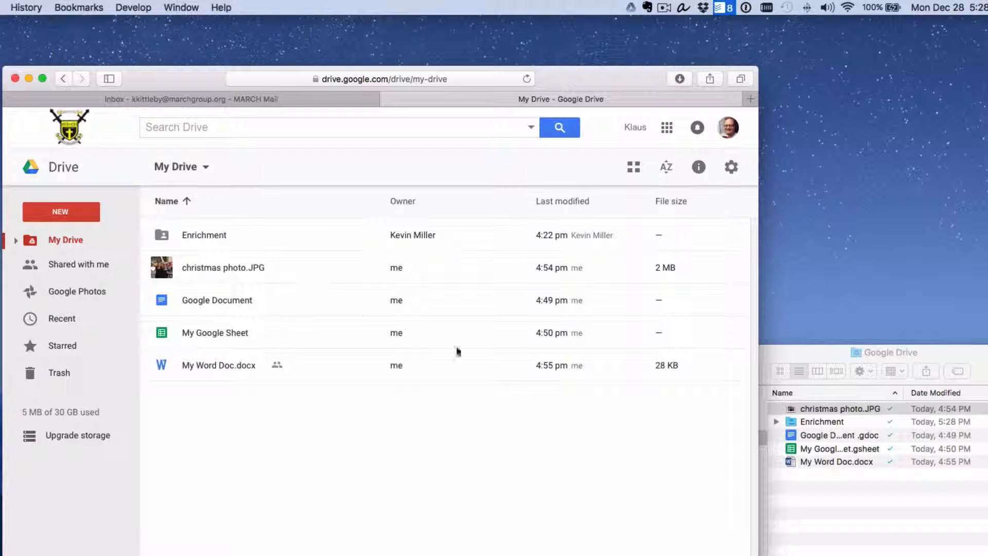
{"action": "left_click", "coordinate": [810, 423]}
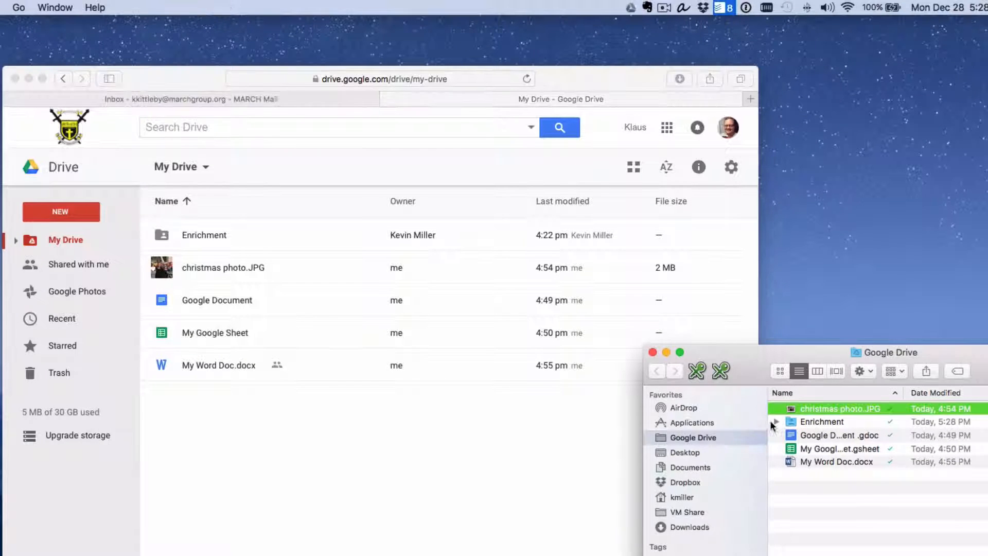
Open the synced Enrichment folder locally and check that the Drive menu reports sync complete.
{"action": "double_click", "coordinate": [801, 419]}
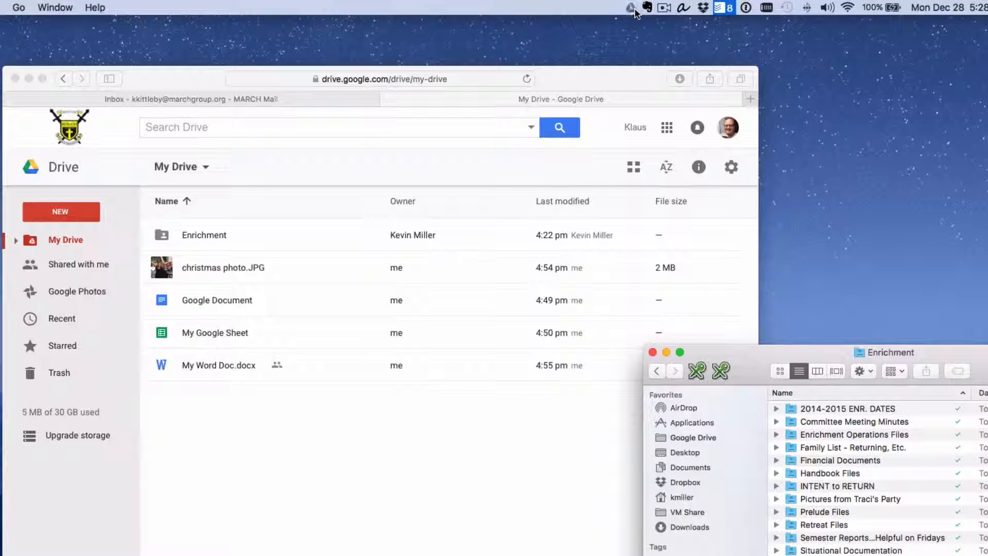
{"action": "mouse_move", "coordinate": [637, 14]}
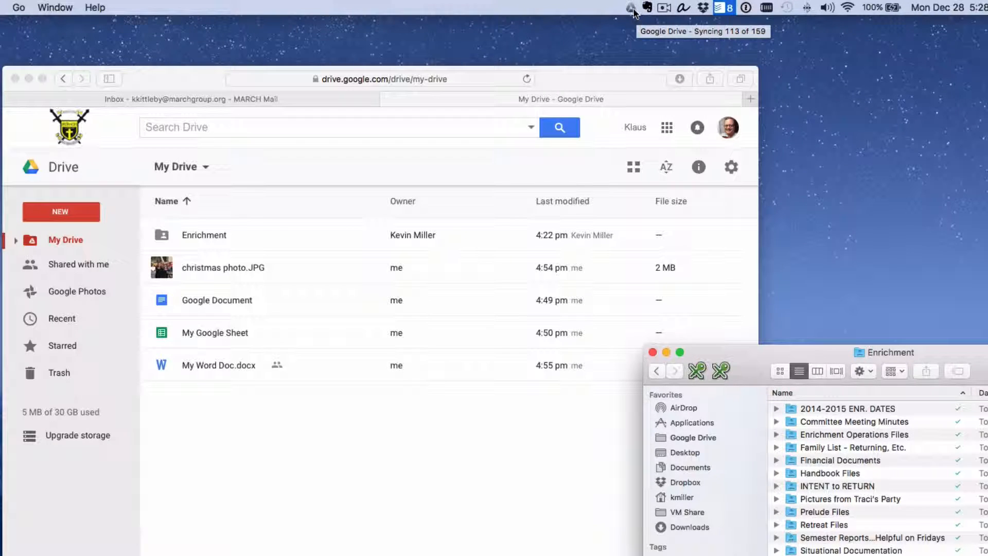
{"action": "left_click", "coordinate": [632, 9]}
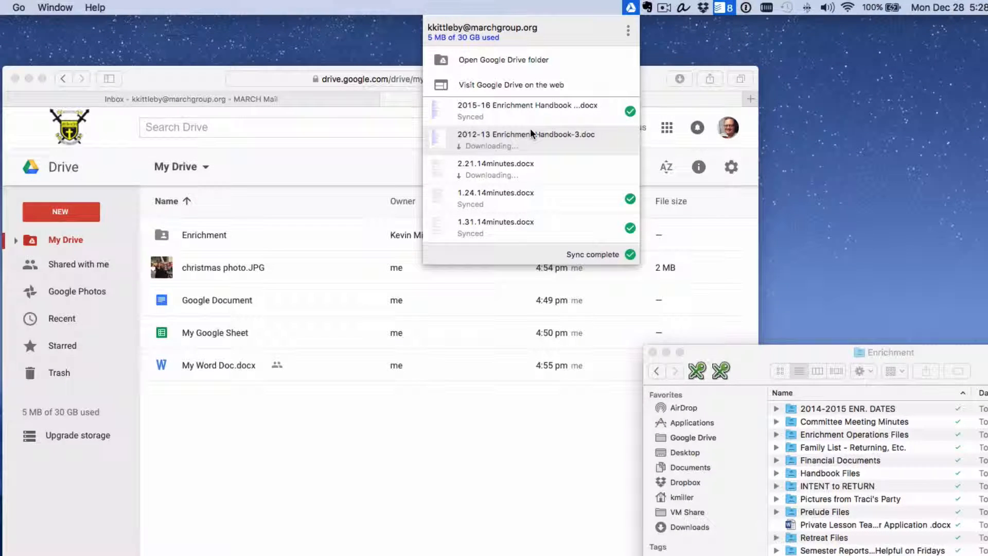
{"action": "left_click", "coordinate": [870, 498]}
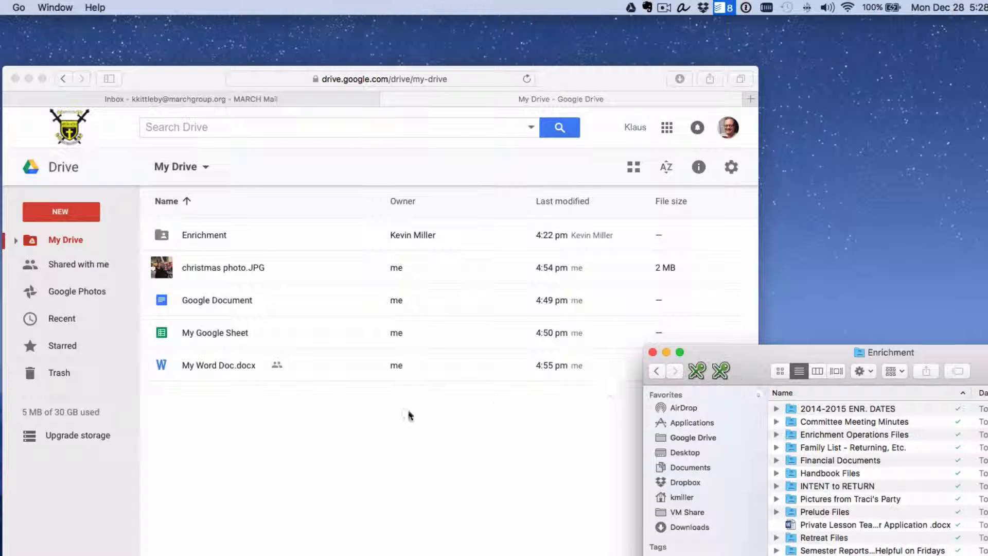
Switch between Shared with me and My Drive on the web, then show the local Google Drive folder.
{"action": "left_click", "coordinate": [63, 267]}
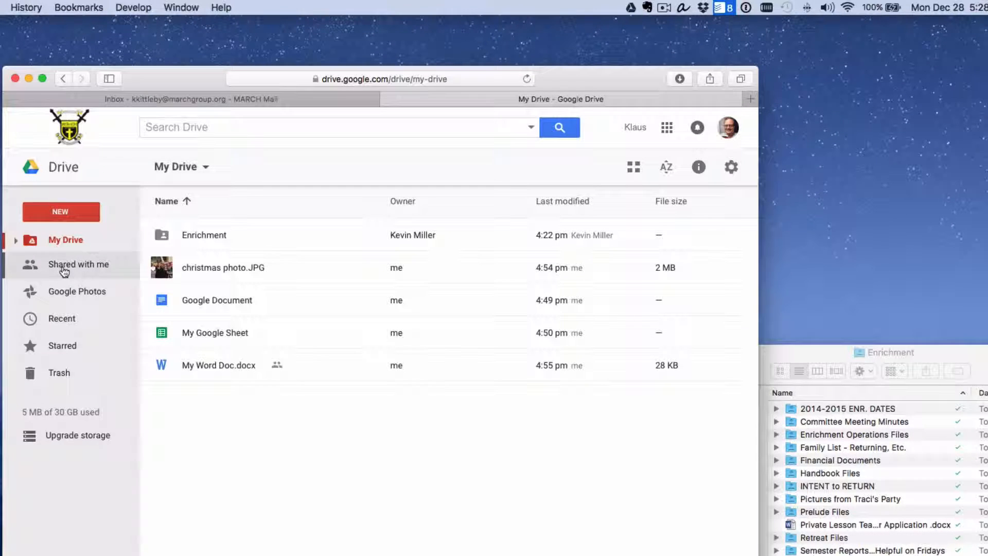
{"action": "left_click", "coordinate": [71, 241]}
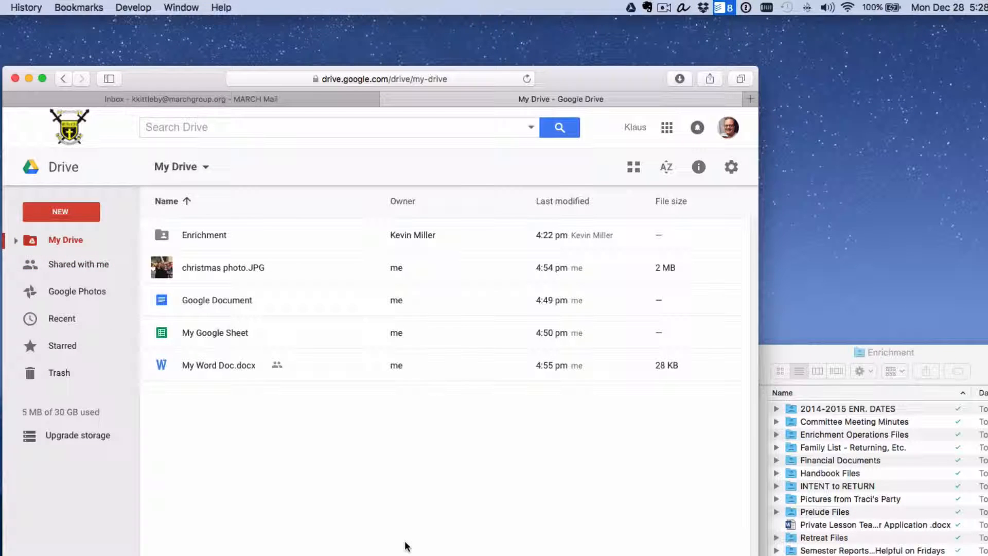
{"action": "left_click", "coordinate": [889, 487]}
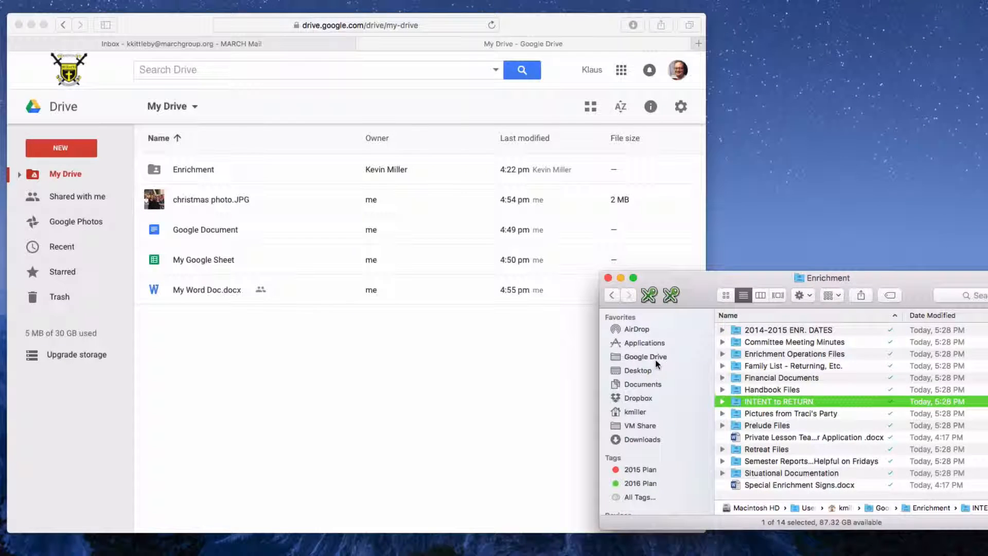
{"action": "left_click", "coordinate": [656, 359]}
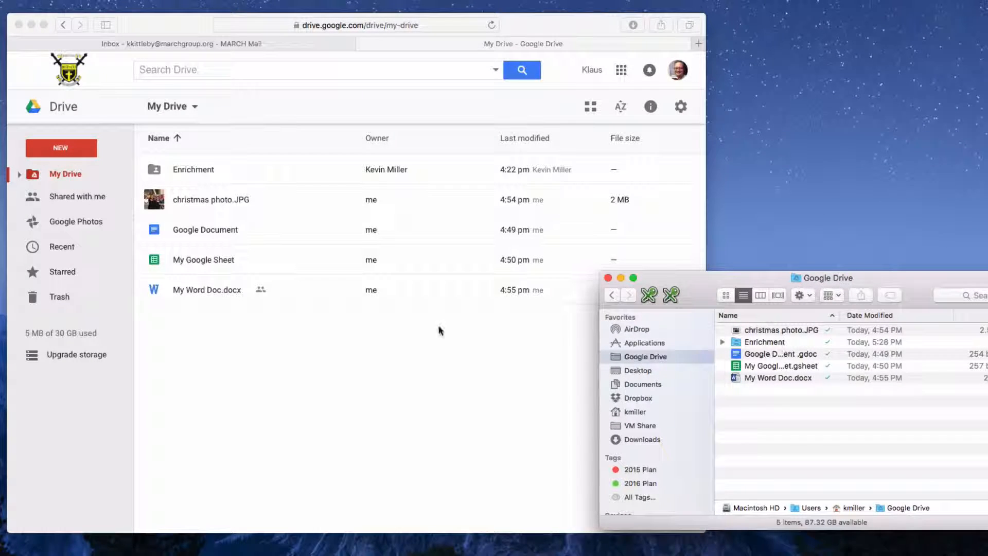
Navigate Enrichment > Enrichment Operations Files > Committee Job Descriptions and open ENRICHMENT RESPONSIBILITIES.
{"action": "double_click", "coordinate": [780, 344]}
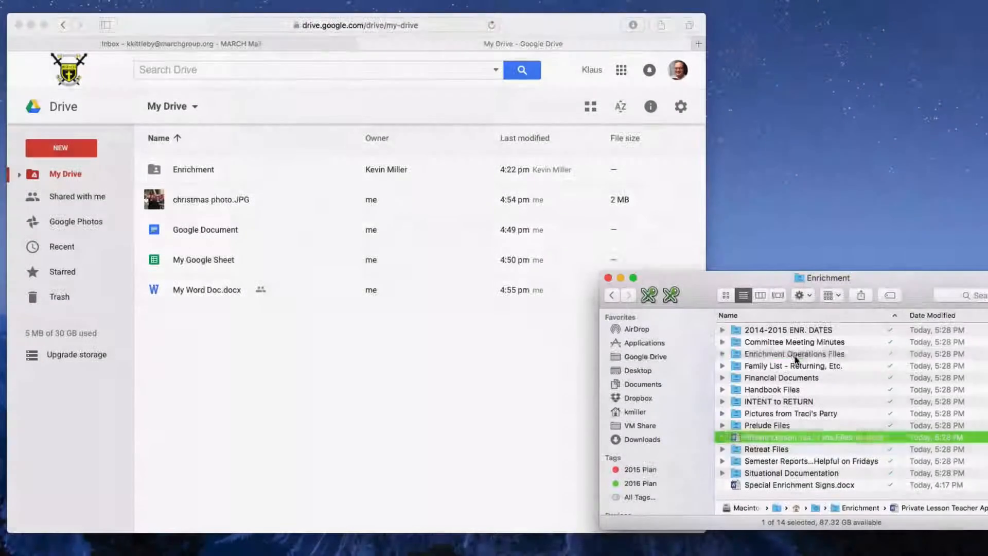
{"action": "double_click", "coordinate": [789, 358]}
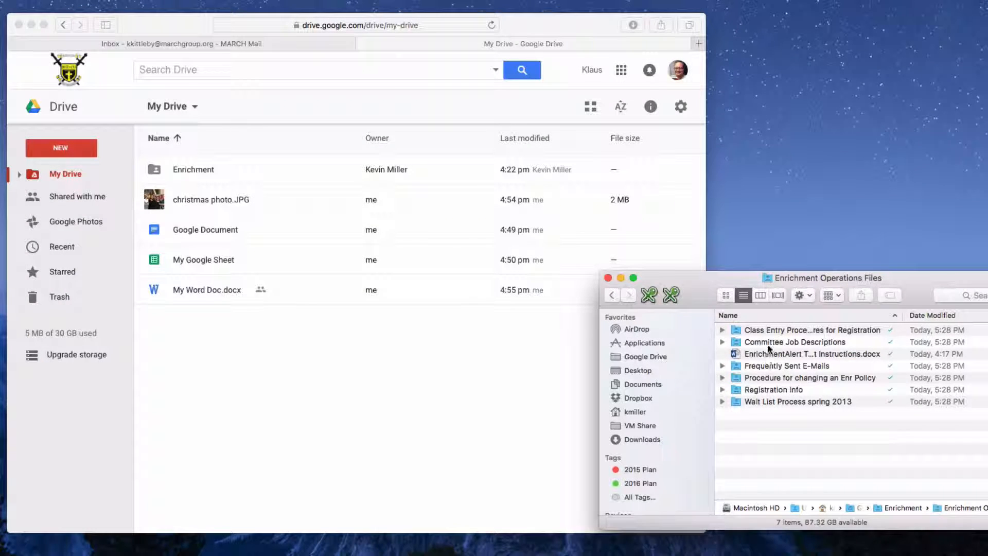
{"action": "double_click", "coordinate": [782, 343]}
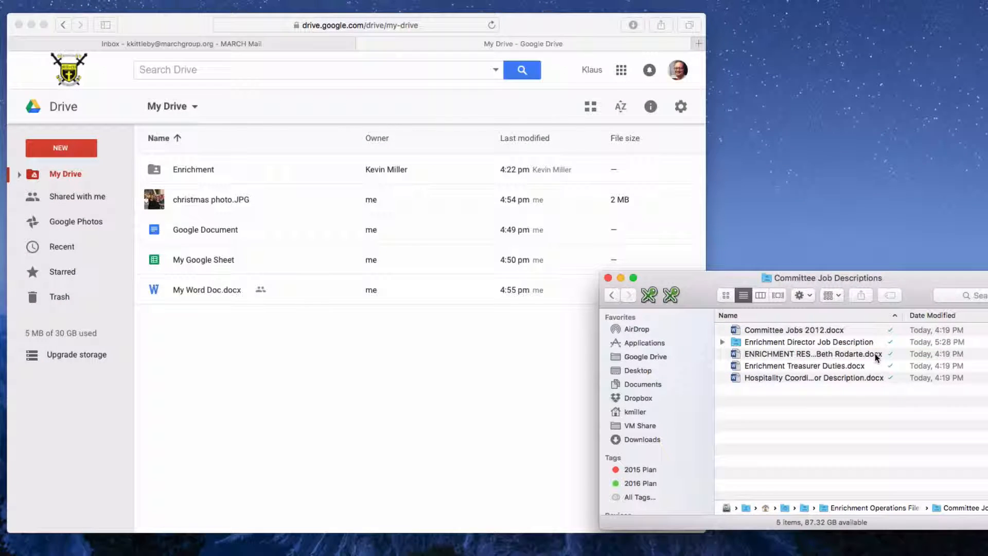
{"action": "left_click", "coordinate": [853, 355]}
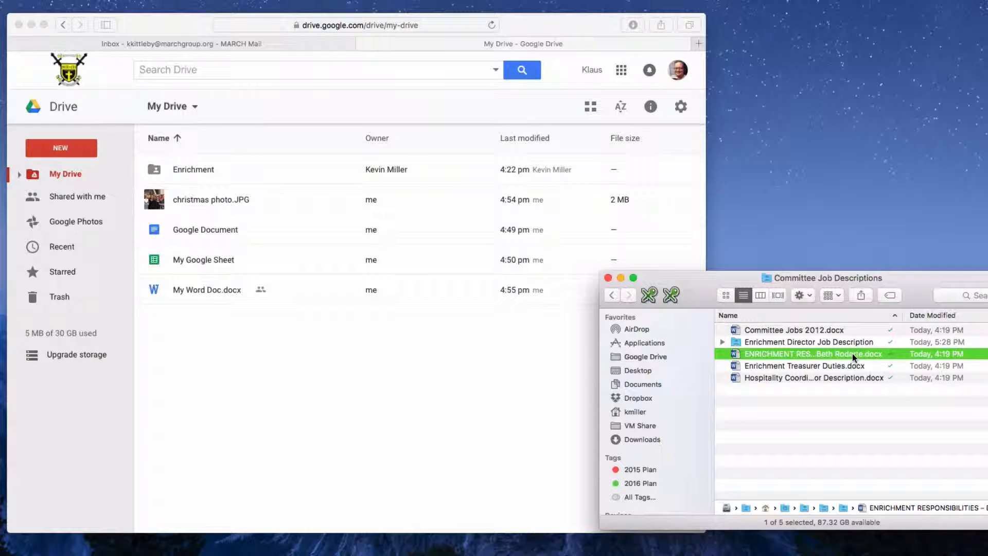
{"action": "double_click", "coordinate": [852, 353]}
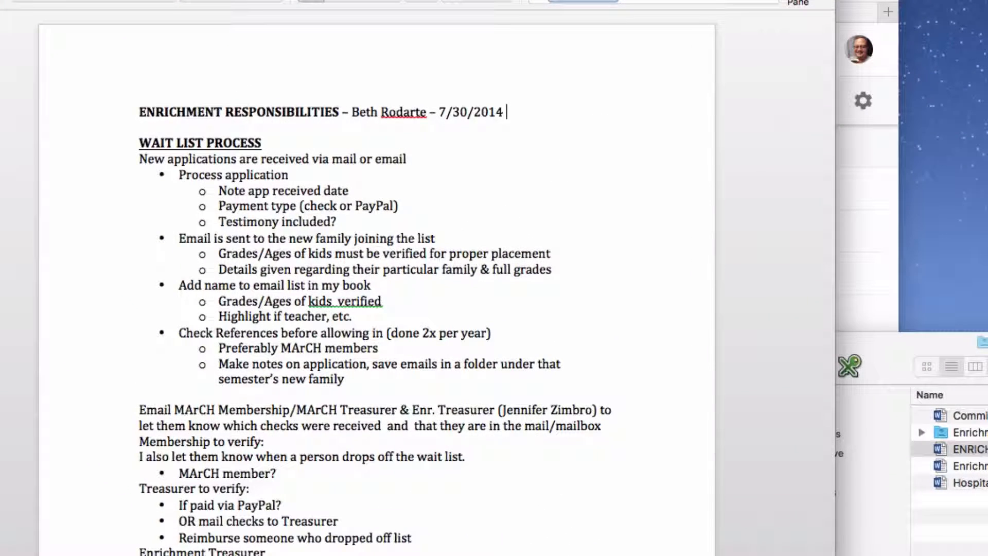
Add '(revision 23b)' after 7/30/2014 in the title line and close the document.
{"action": "type", "text": "(revision"}
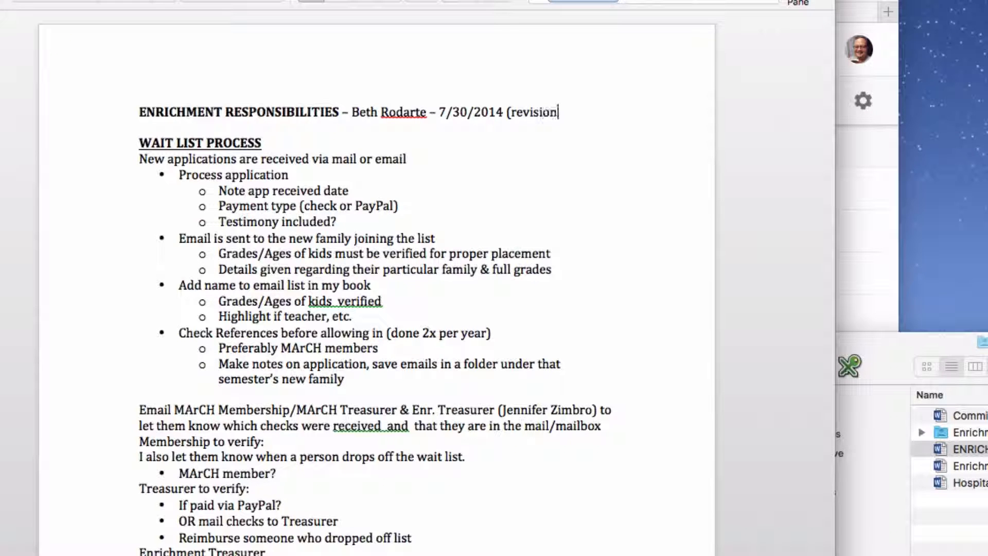
{"action": "type", "text": " 23b)"}
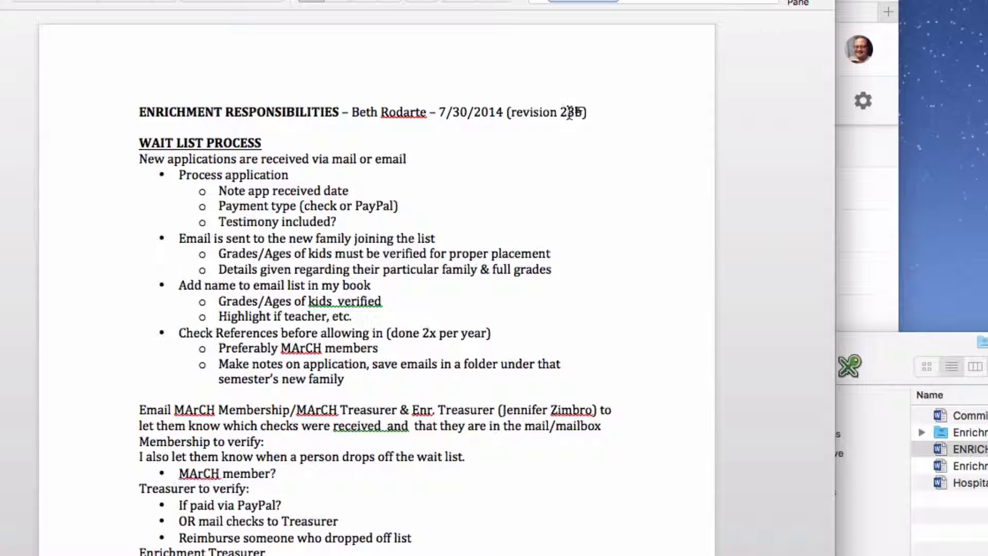
{"action": "key", "text": "super+w"}
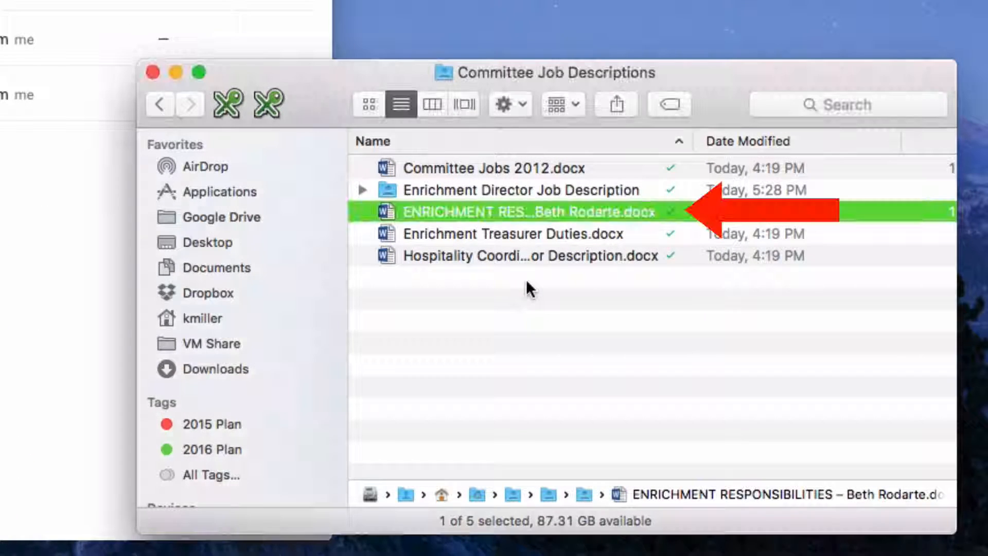
Confirm in Finder that ENRICHMENT RESPONSIBILITIES is synced at 5:29 PM, then return to Safari.
{"action": "left_click", "coordinate": [526, 279]}
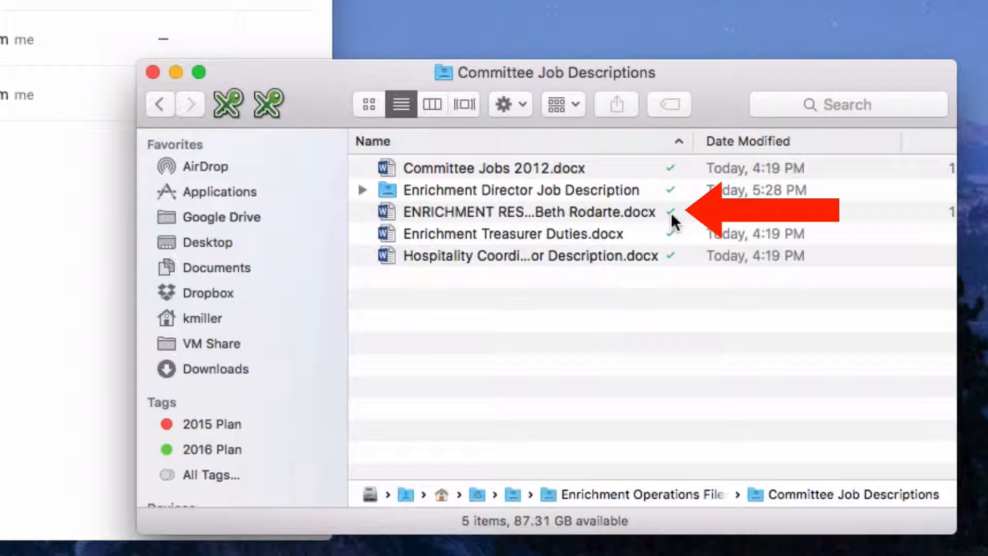
{"action": "mouse_move", "coordinate": [671, 216]}
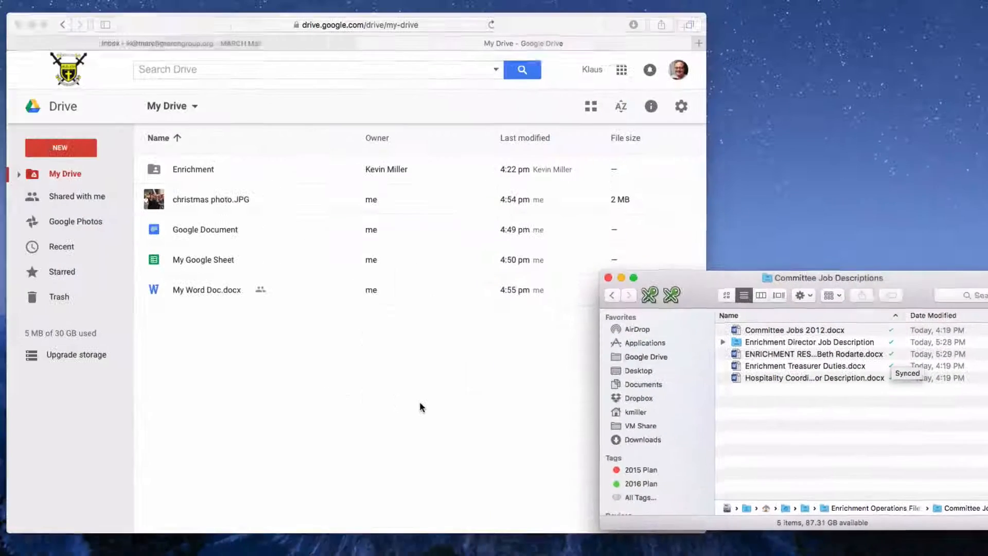
{"action": "left_click", "coordinate": [419, 406]}
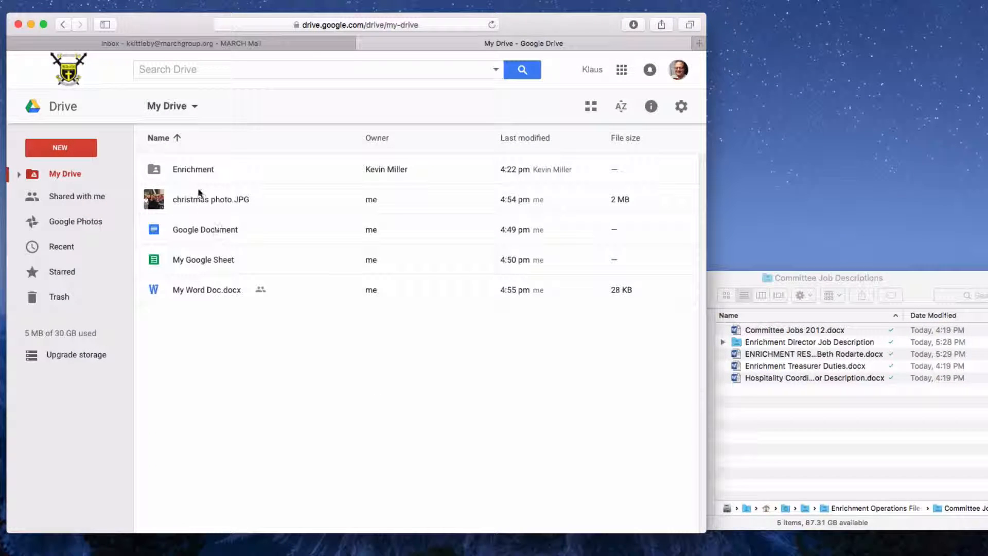
Navigate to Enrichment > Enrichment Operations Files > Committee Job Descriptions on Drive web.
{"action": "double_click", "coordinate": [196, 170]}
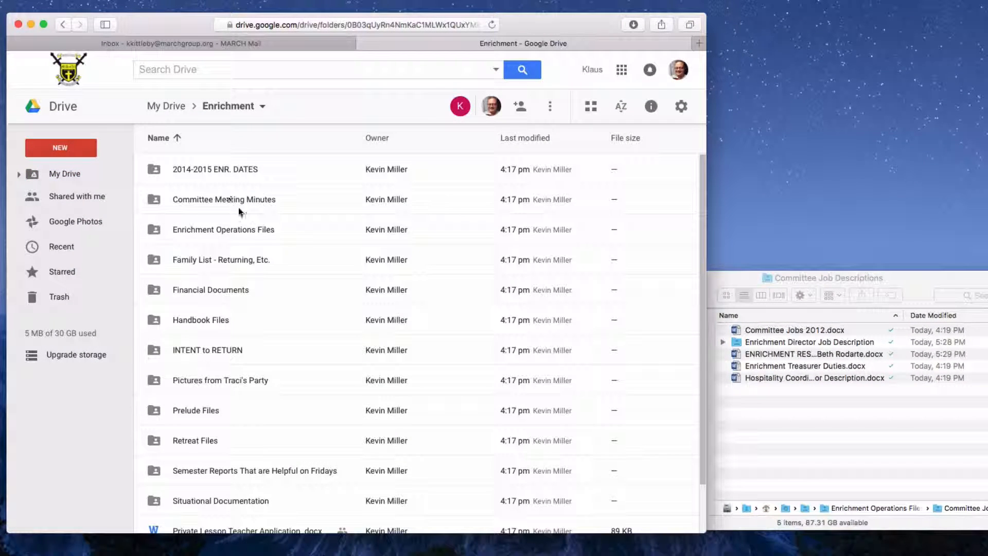
{"action": "double_click", "coordinate": [239, 229]}
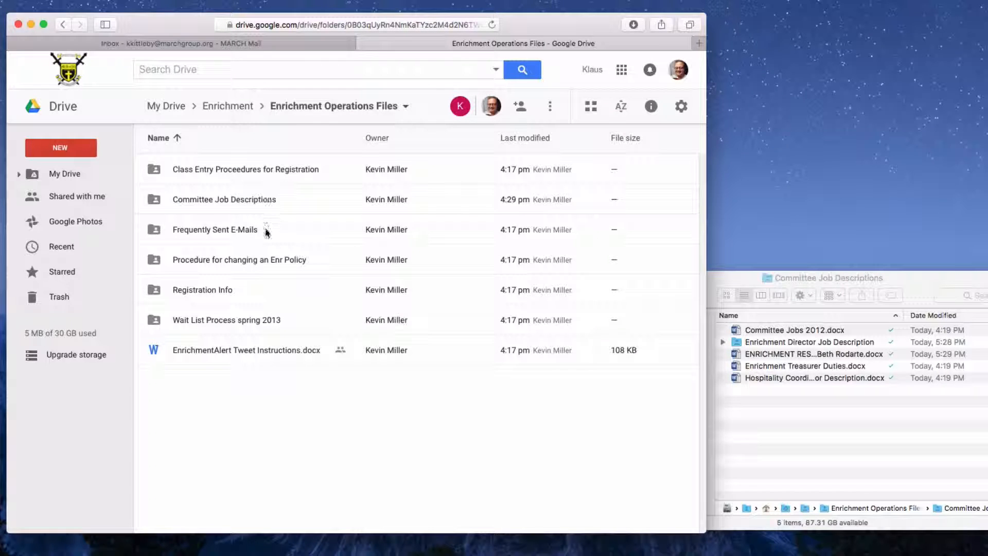
{"action": "double_click", "coordinate": [240, 200]}
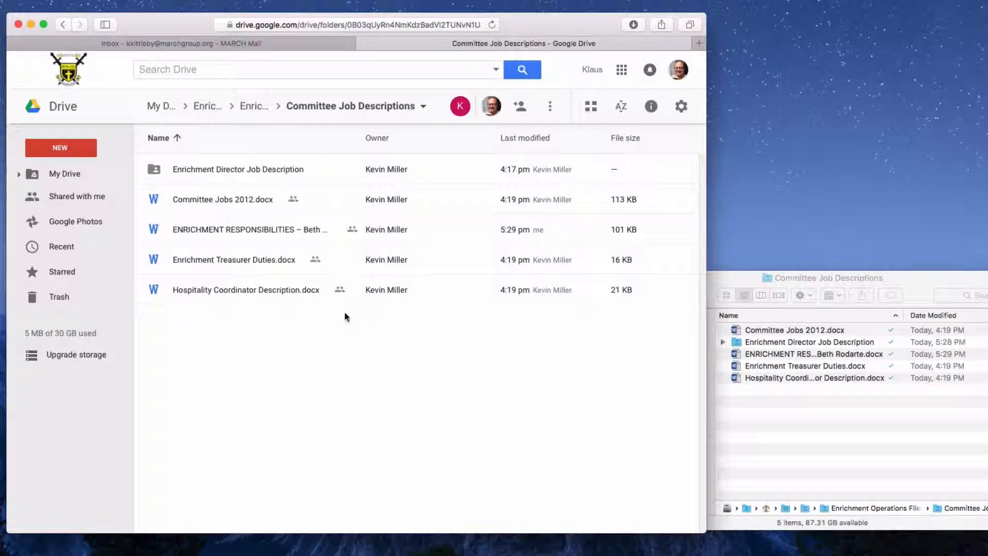
Preview ENRICHMENT RESPONSIBILITIES to confirm the 5:29 pm revision 23b edit, then close it.
{"action": "left_click", "coordinate": [253, 232]}
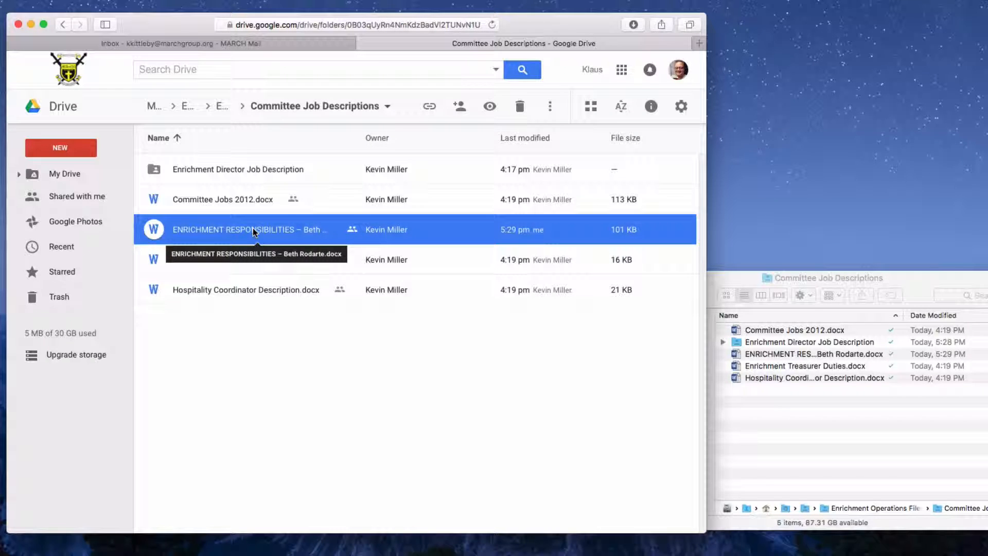
{"action": "double_click", "coordinate": [252, 227]}
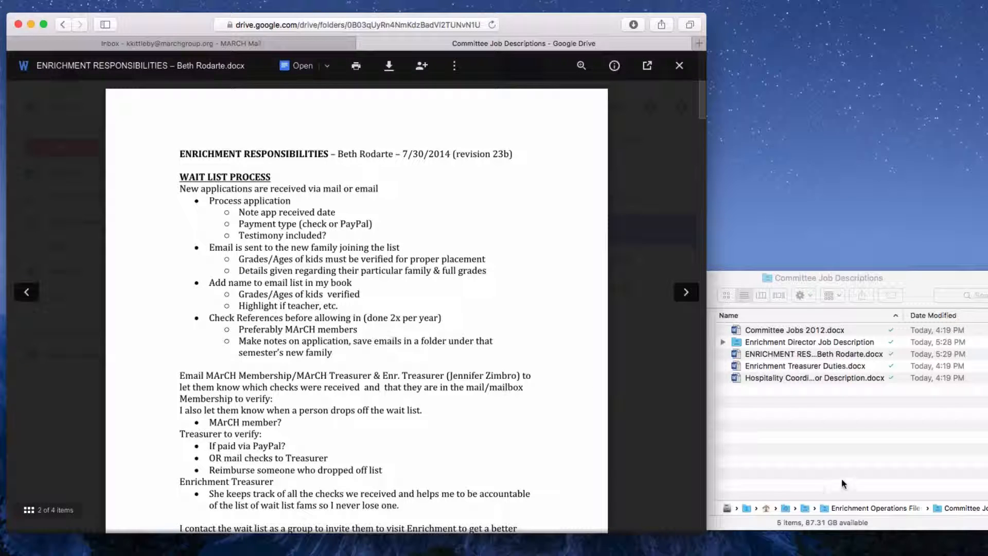
{"action": "left_click", "coordinate": [679, 65]}
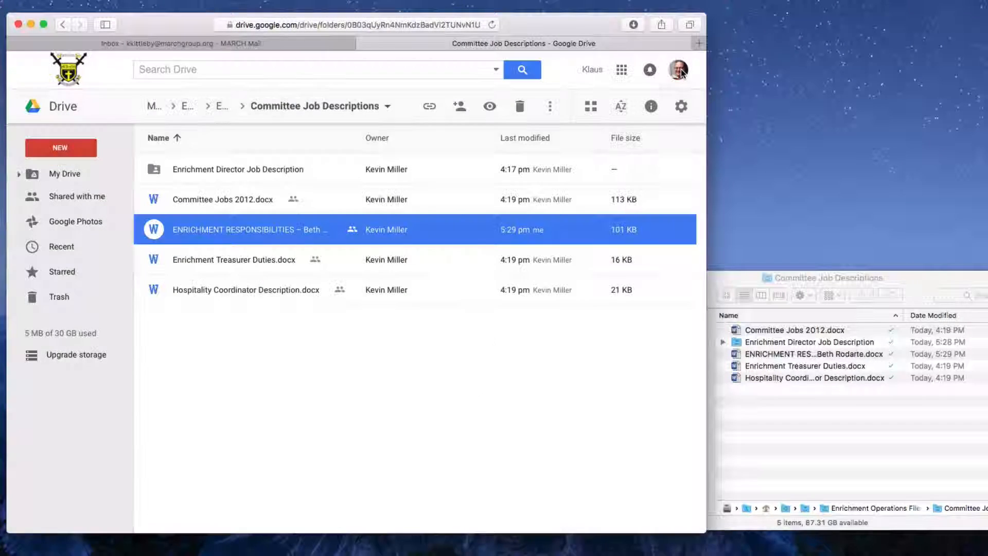
{"action": "left_click", "coordinate": [307, 365]}
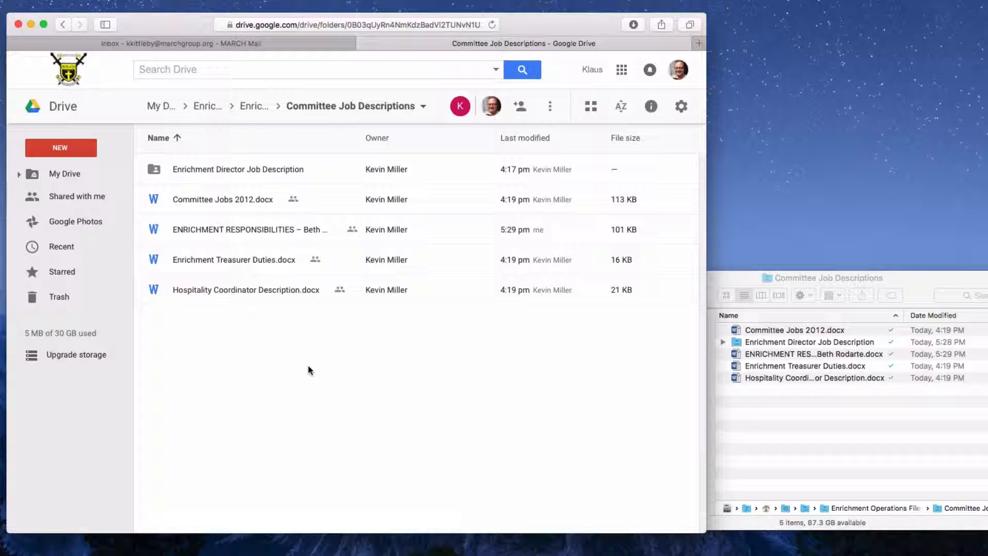